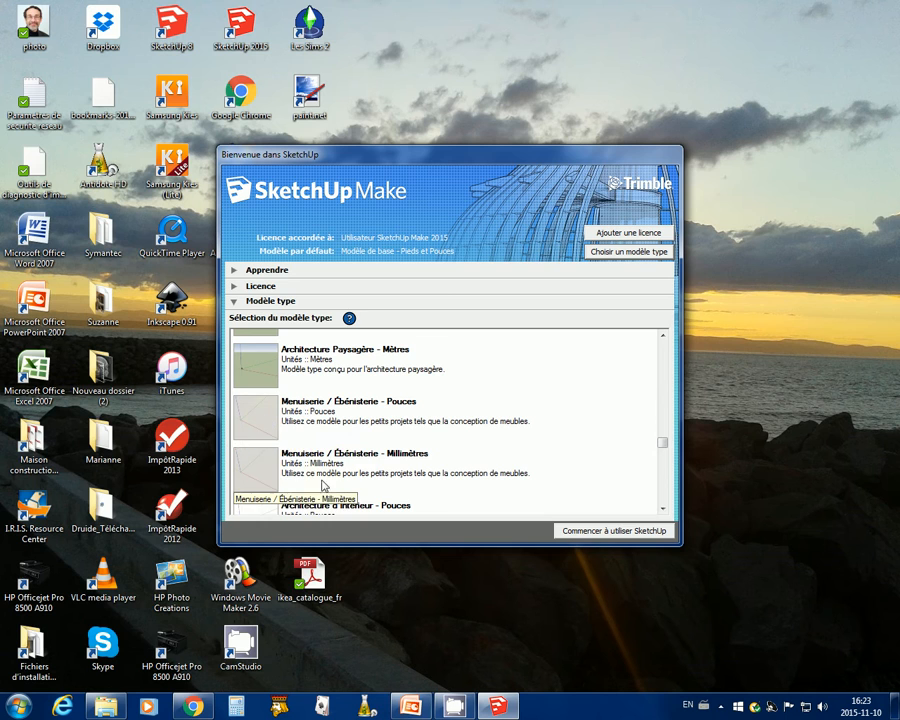
- Start a new model with the Menuiserie / Ébénisterie - Pouces template
{"action": "left_click", "coordinate": [266, 421]}
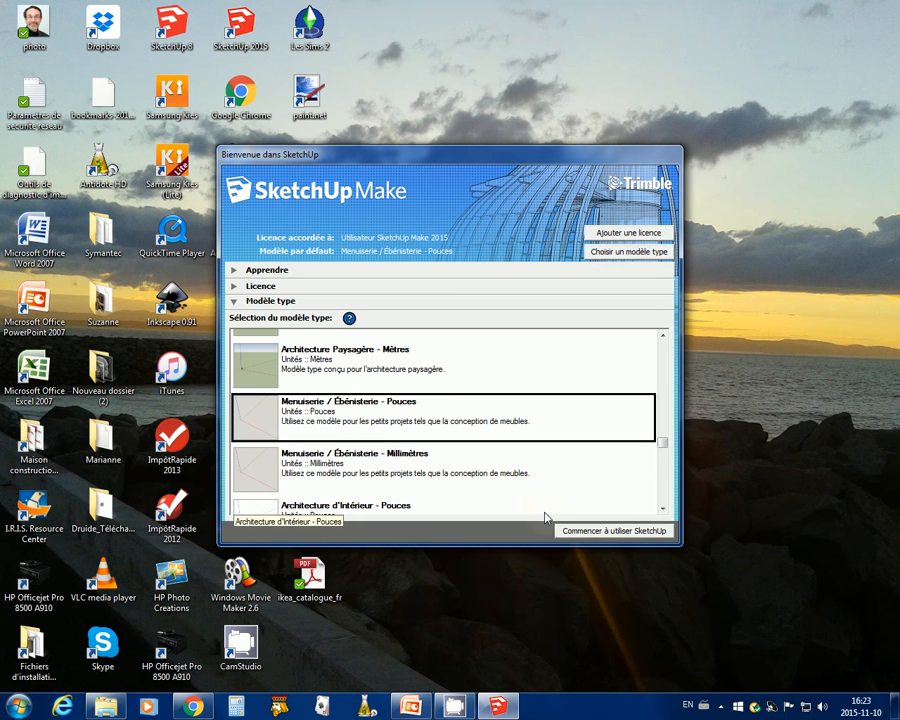
{"action": "left_click", "coordinate": [615, 532]}
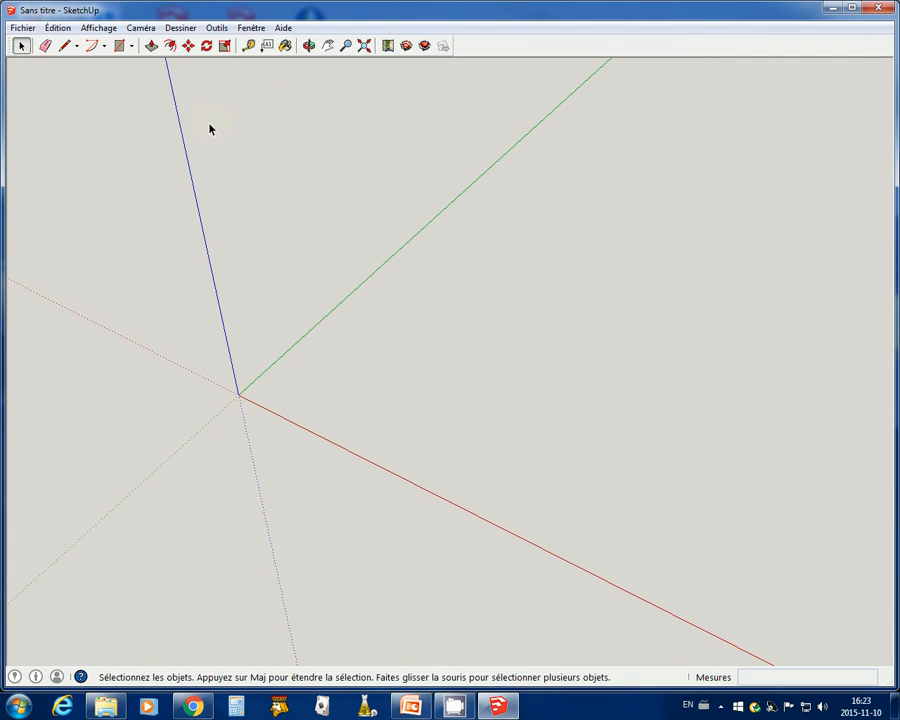
- Show the Grand jeu d'outils toolbar and hide the Premiers pas toolbar
{"action": "left_click", "coordinate": [98, 27]}
{"action": "left_click", "coordinate": [118, 45]}
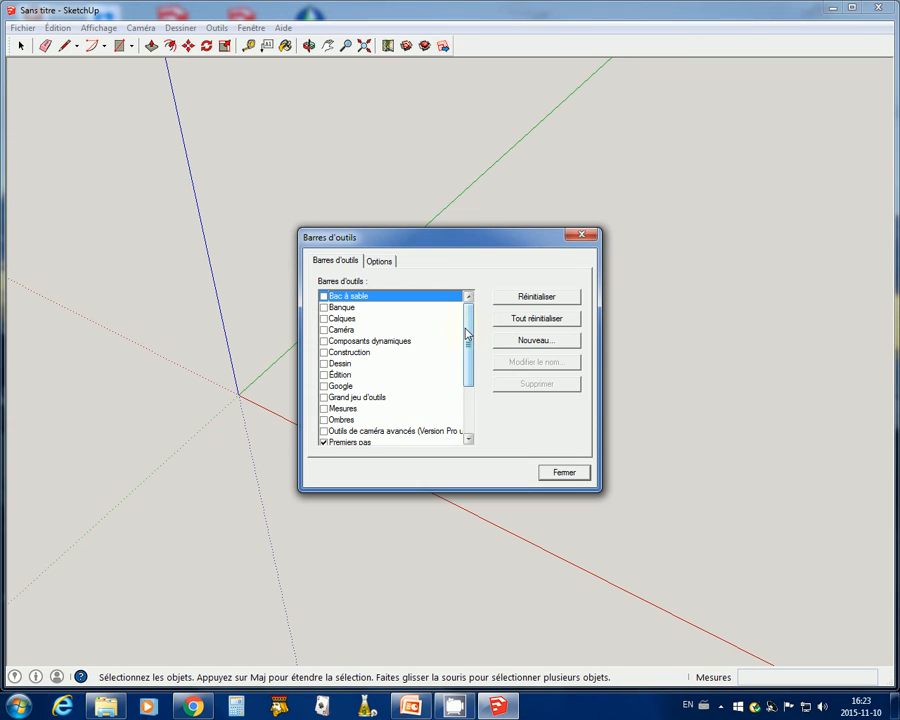
{"action": "left_click_drag", "start_coordinate": [466, 331], "coordinate": [466, 346]}
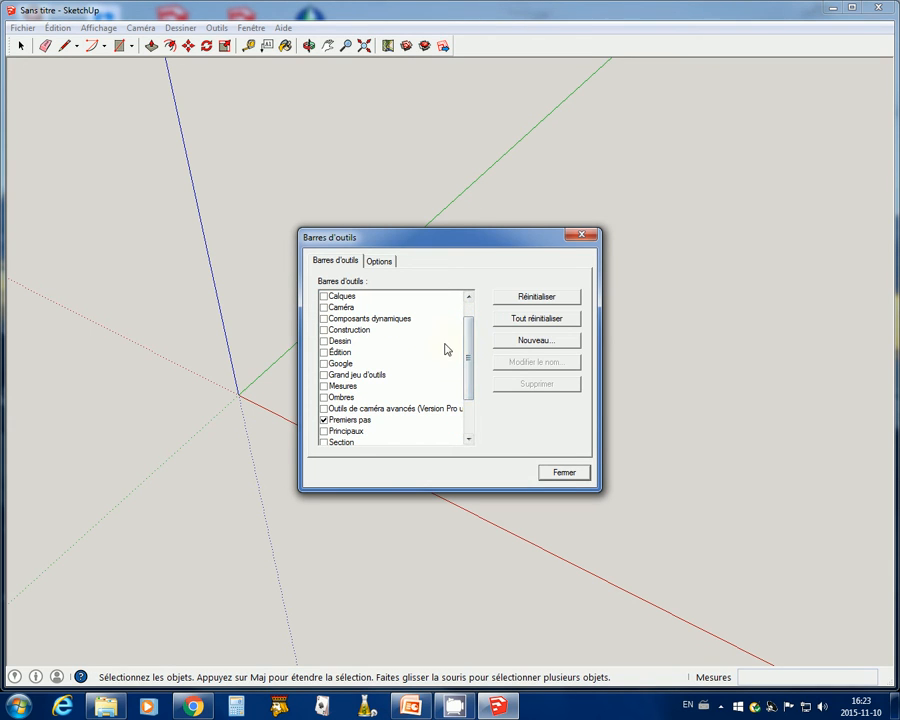
{"action": "left_click", "coordinate": [323, 375]}
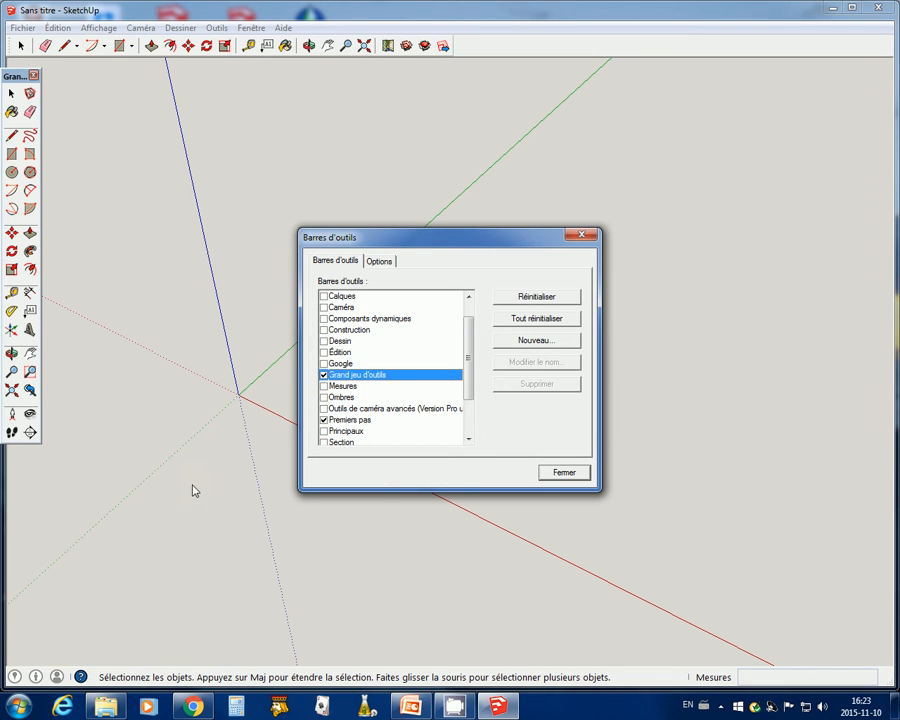
{"action": "left_click", "coordinate": [323, 420]}
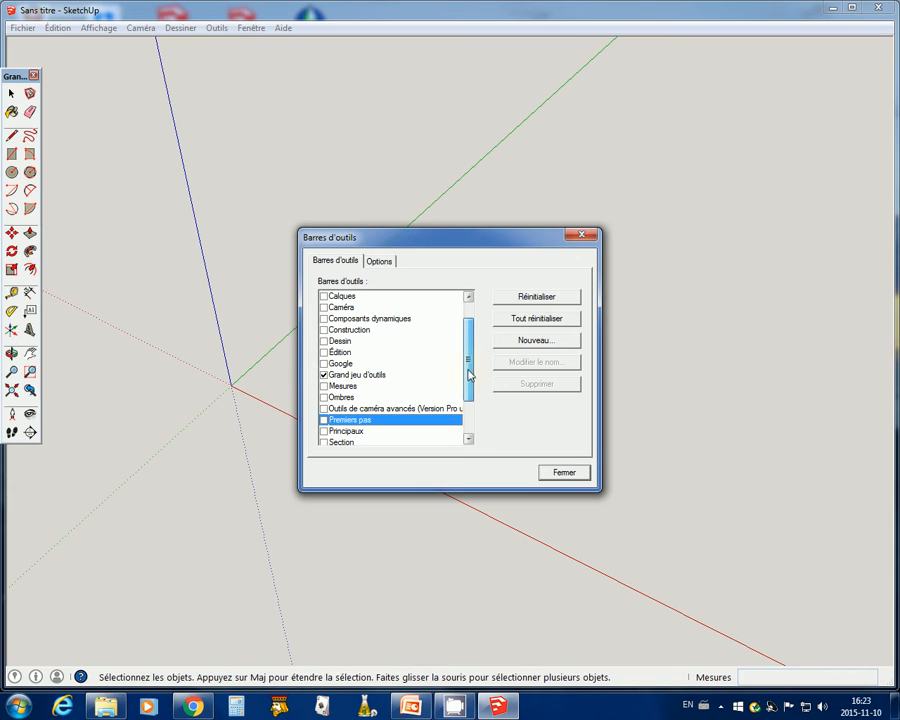
- Show the Mesures and Vues toolbars, and finish the toolbar setup
{"action": "left_click_drag", "start_coordinate": [468, 370], "coordinate": [470, 377]}
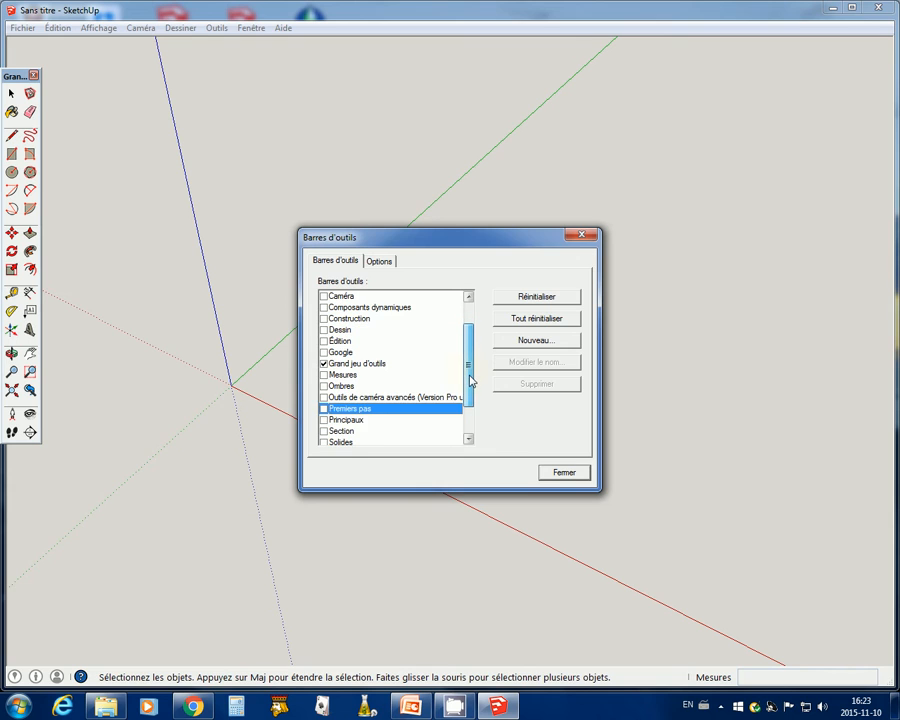
{"action": "left_click", "coordinate": [324, 376]}
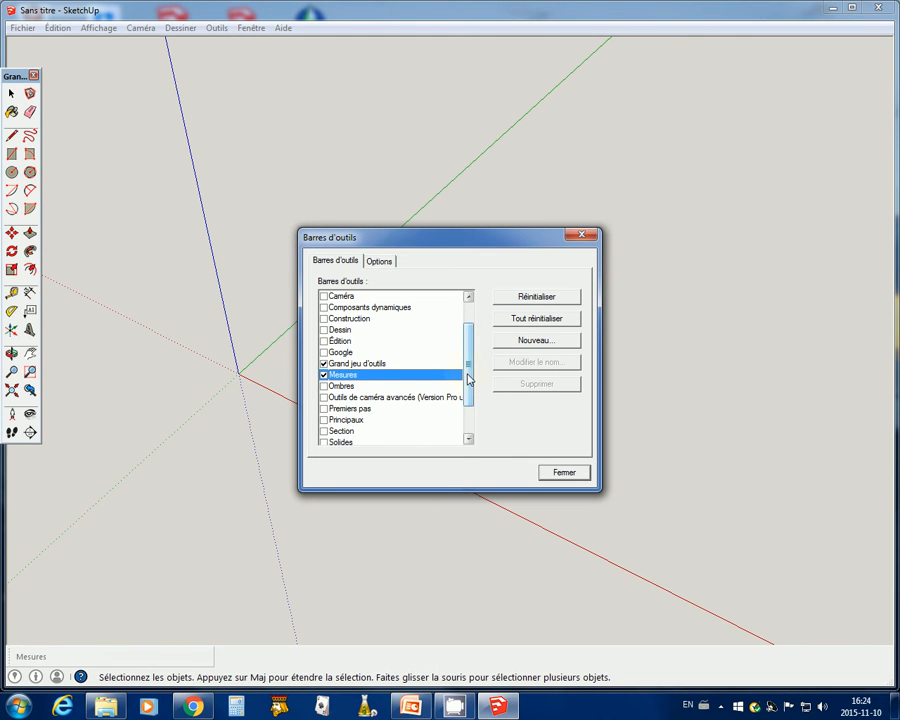
{"action": "left_click_drag", "start_coordinate": [468, 377], "coordinate": [469, 404]}
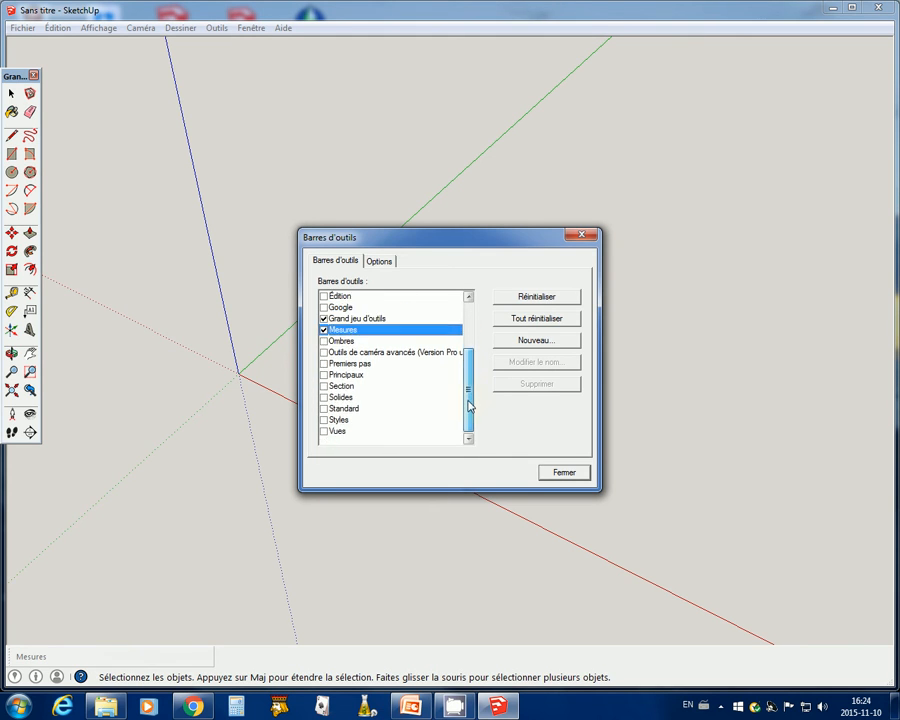
{"action": "left_click", "coordinate": [324, 431]}
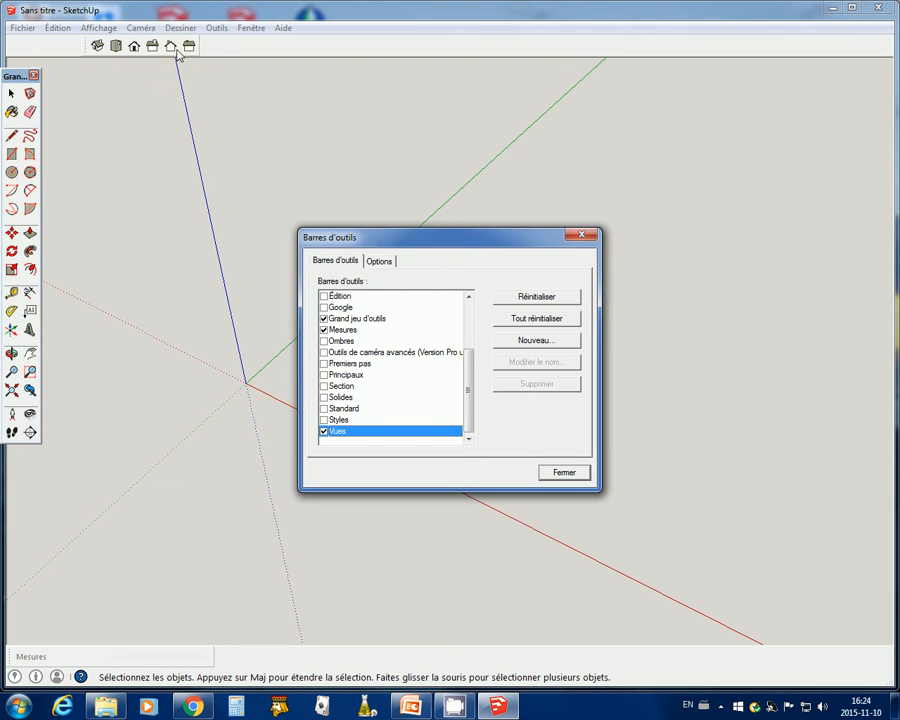
{"action": "left_click", "coordinate": [560, 474]}
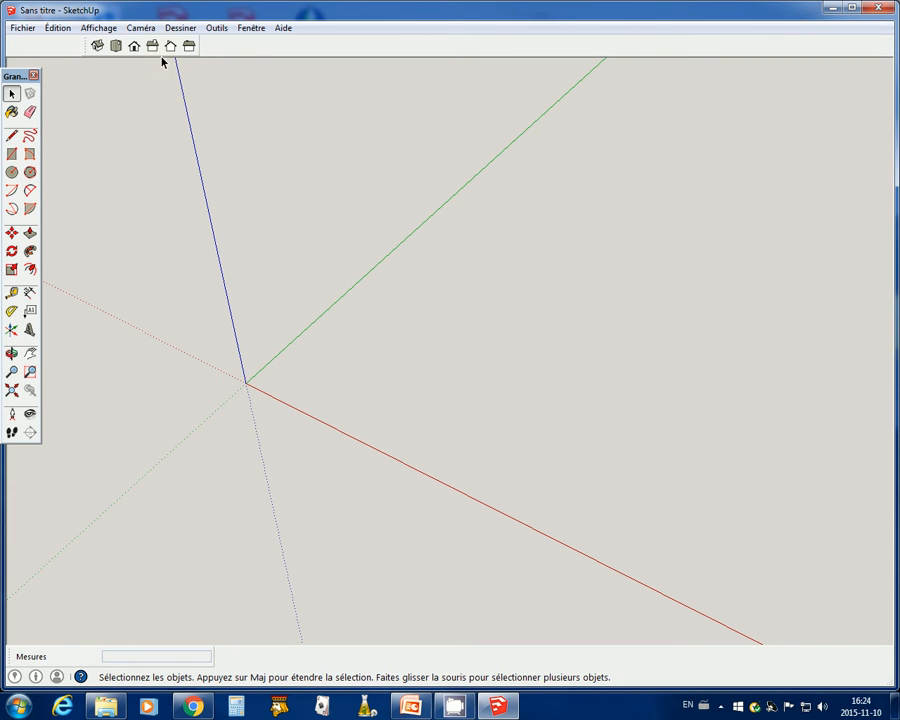
- Switch the camera to parallel projection (Projection parallèle)
{"action": "left_click", "coordinate": [142, 28]}
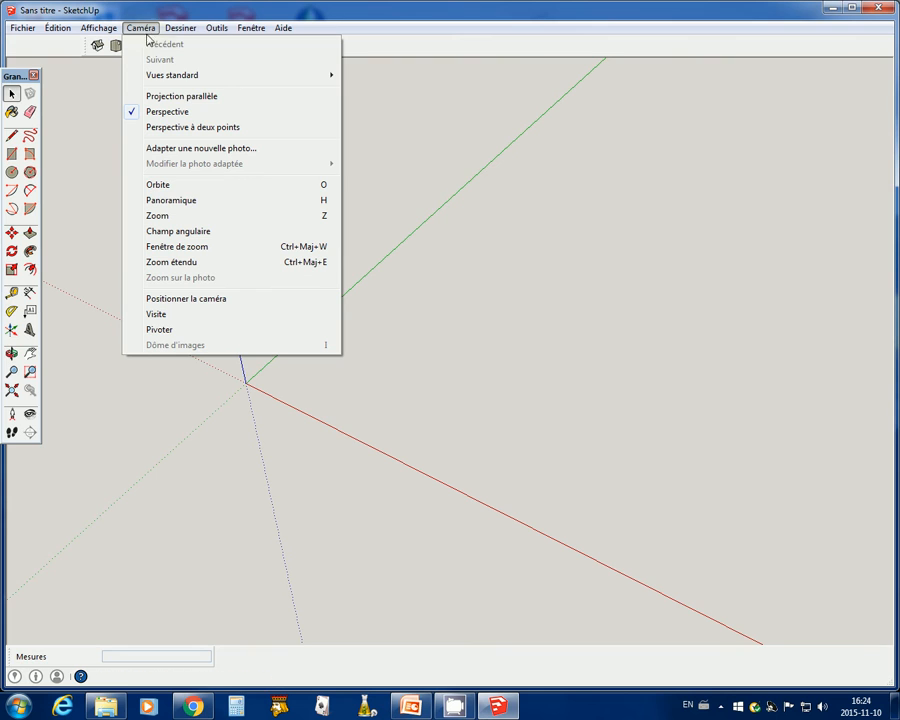
{"action": "left_click", "coordinate": [176, 99]}
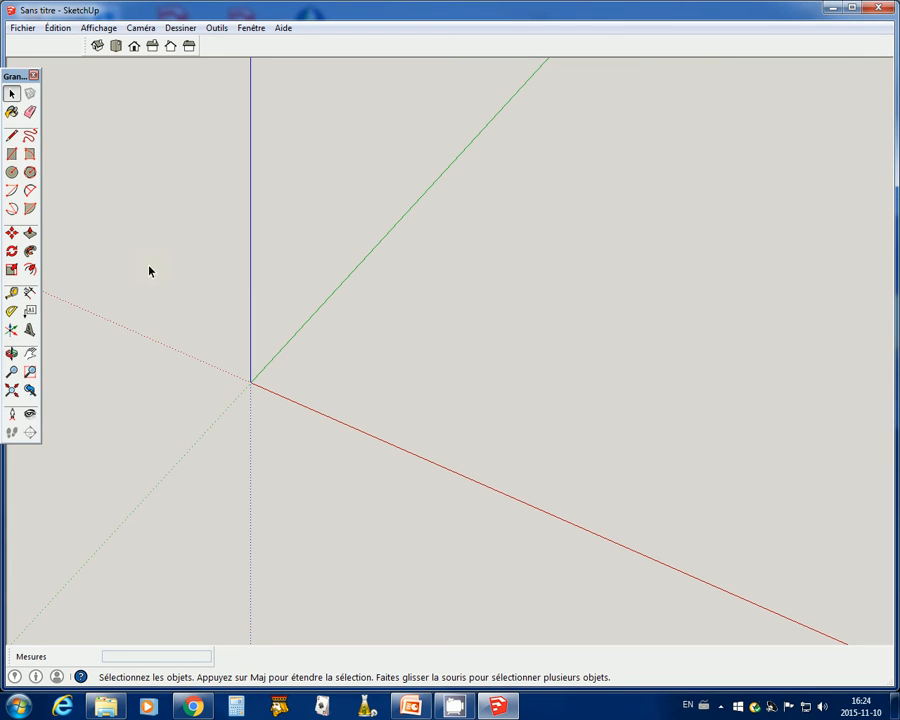
- Draw a 5 by 5 inch square on the ground plane with its first corner at the origin
{"action": "left_click", "coordinate": [12, 155]}
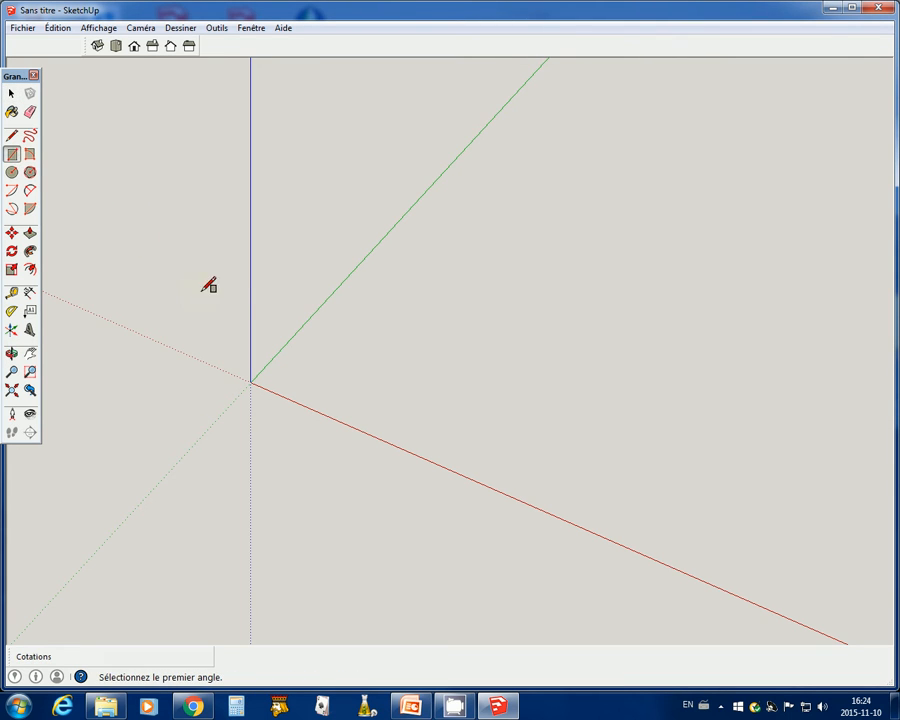
{"action": "left_click", "coordinate": [251, 381]}
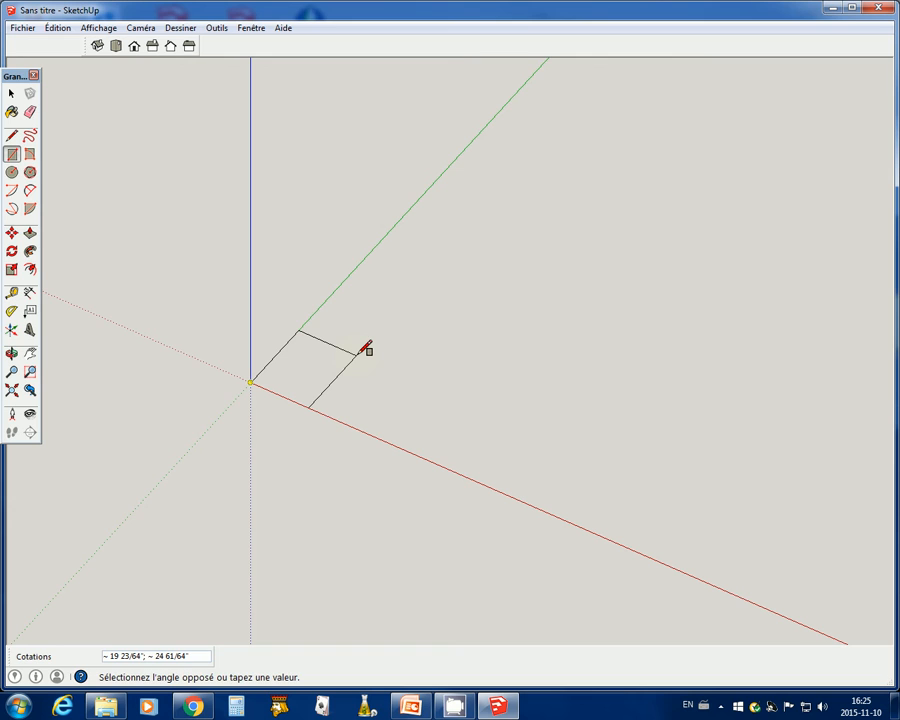
{"action": "type", "text": "5;5"}
{"action": "key", "text": "Return"}
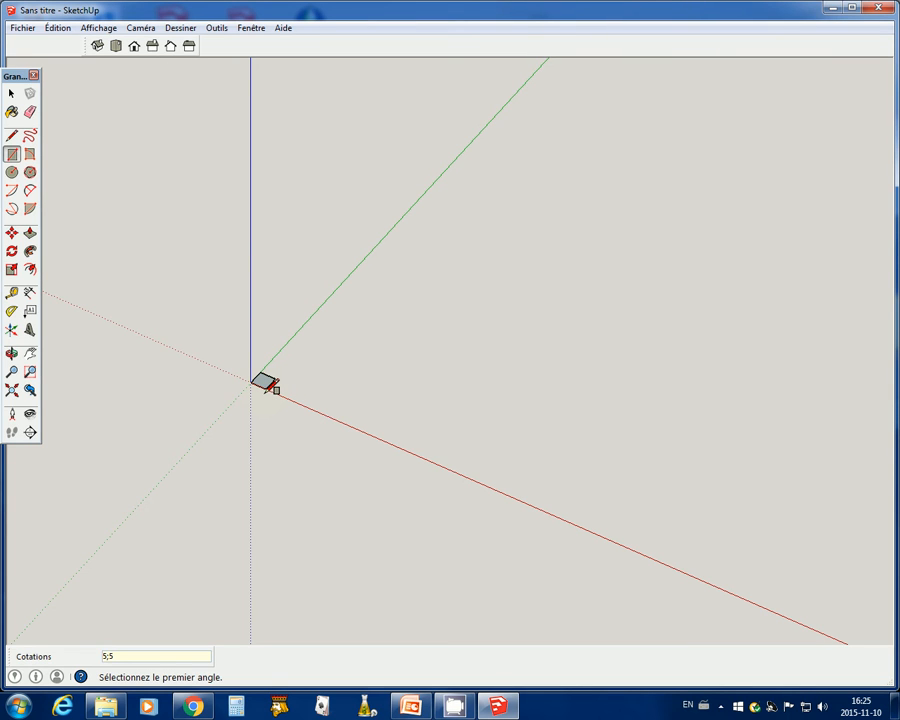
- Push/Pull the square face upward to a thickness of 5/8 inch
{"action": "scroll", "coordinate": [265, 381], "scroll_direction": "up", "scroll_amount": 5}
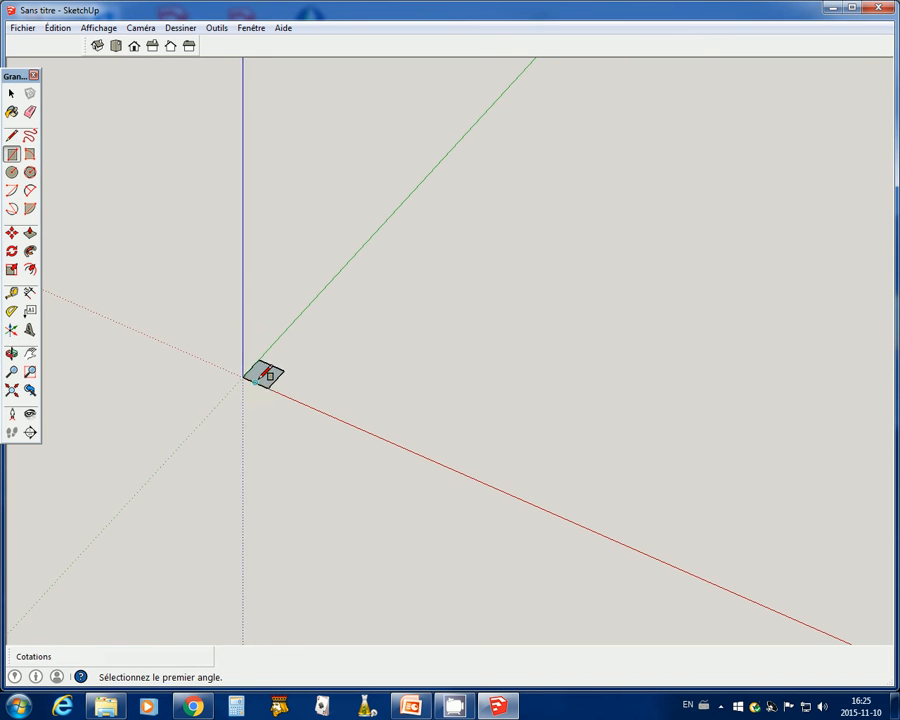
{"action": "scroll", "coordinate": [264, 368], "scroll_direction": "up", "scroll_amount": 3}
{"action": "scroll", "coordinate": [260, 372], "scroll_direction": "down", "scroll_amount": 3}
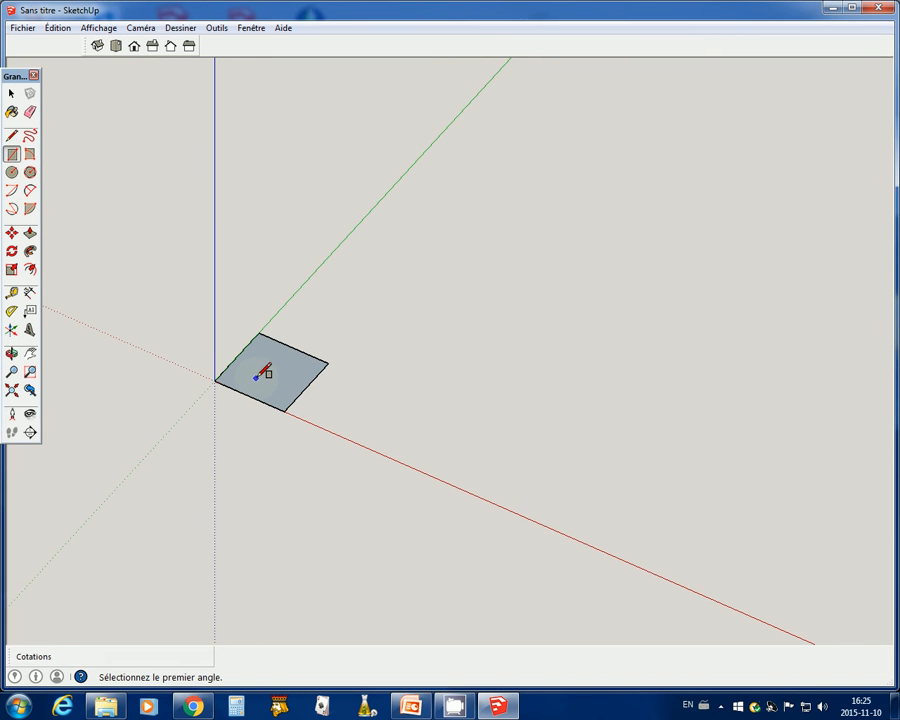
{"action": "scroll", "coordinate": [257, 377], "scroll_direction": "up", "scroll_amount": 5}
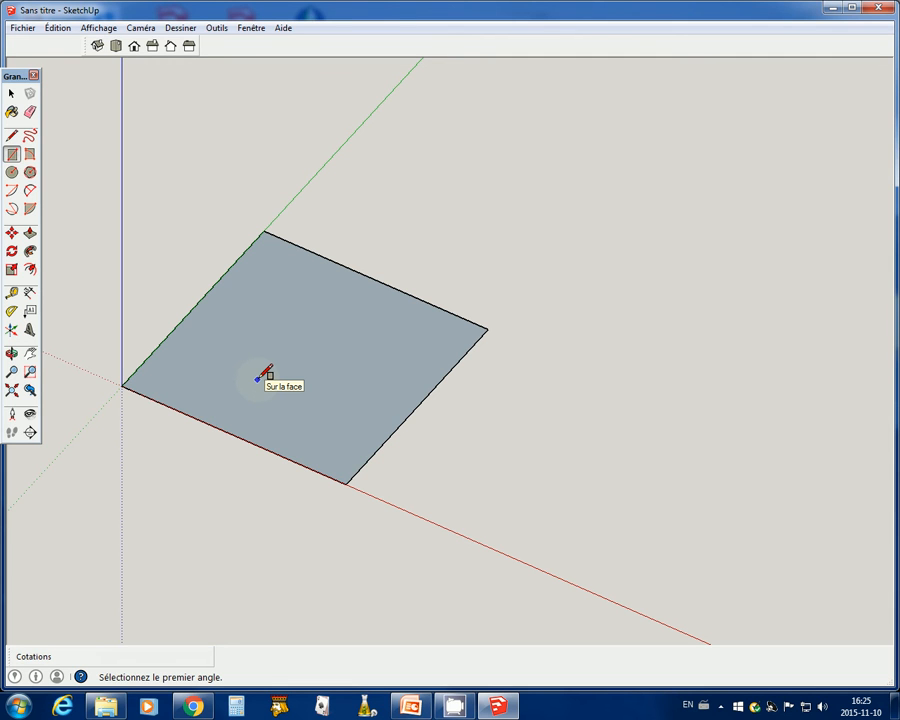
{"action": "scroll", "coordinate": [258, 378], "scroll_direction": "down", "scroll_amount": 2}
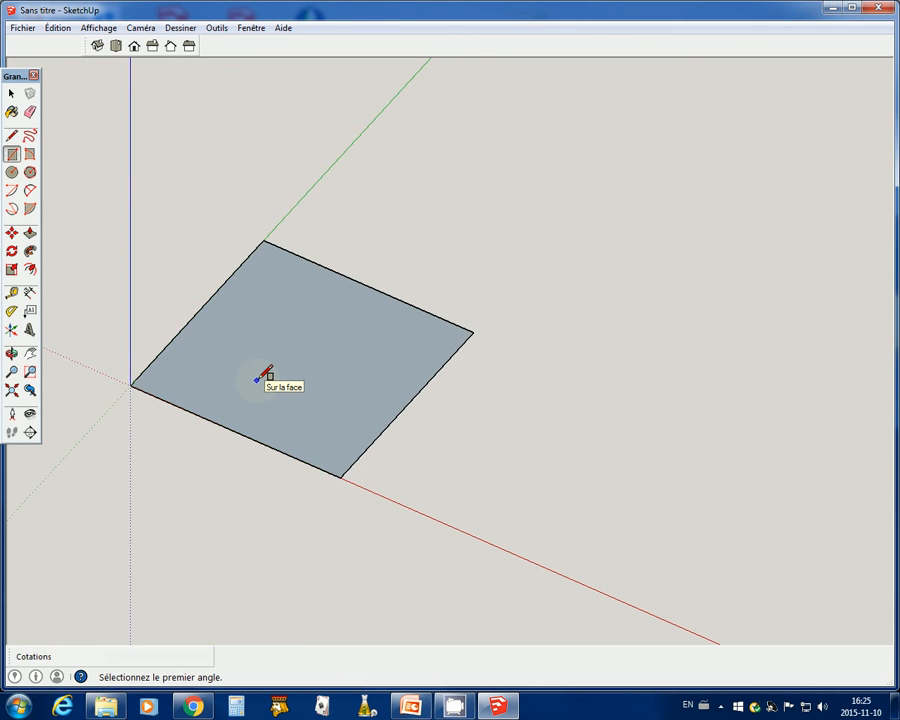
{"action": "scroll", "coordinate": [258, 378], "scroll_direction": "up", "scroll_amount": 3}
{"action": "scroll", "coordinate": [258, 378], "scroll_direction": "down", "scroll_amount": 2}
{"action": "scroll", "coordinate": [258, 378], "scroll_direction": "up", "scroll_amount": 1}
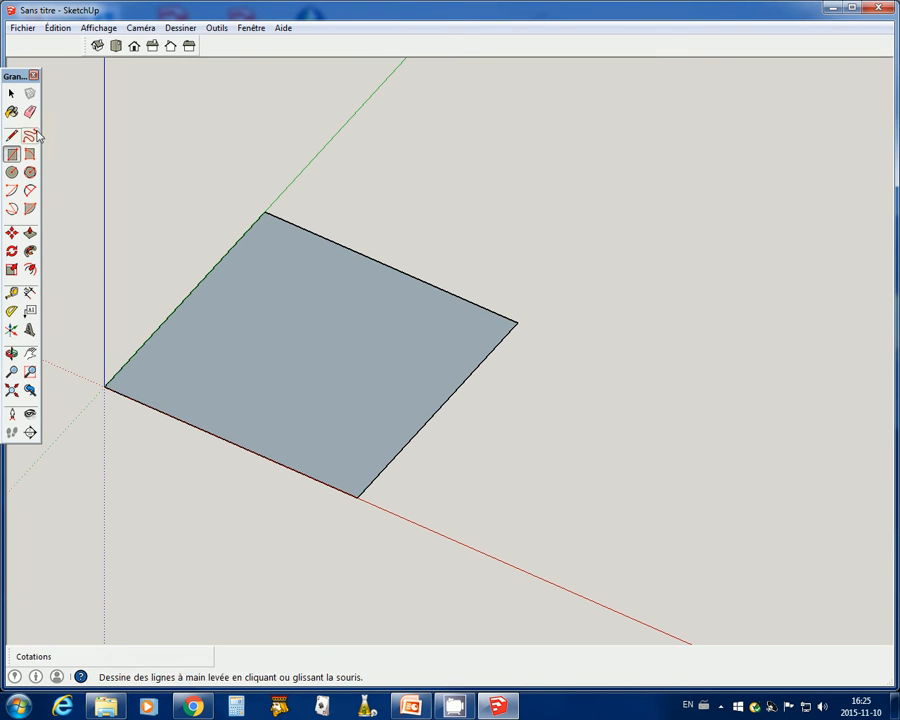
{"action": "left_click", "coordinate": [12, 93]}
{"action": "left_click", "coordinate": [266, 375]}
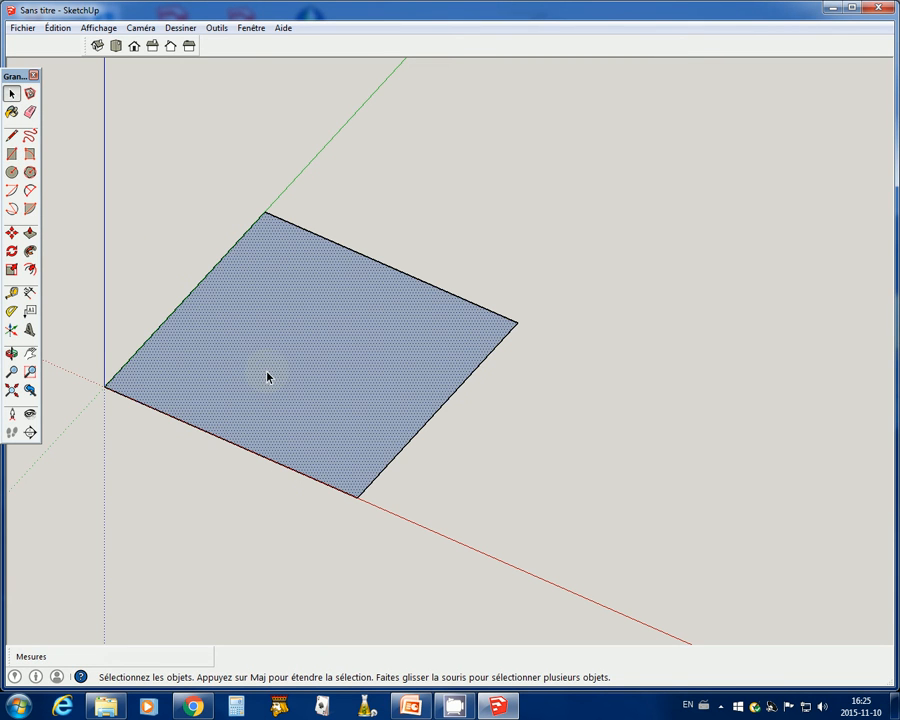
{"action": "left_click", "coordinate": [30, 236]}
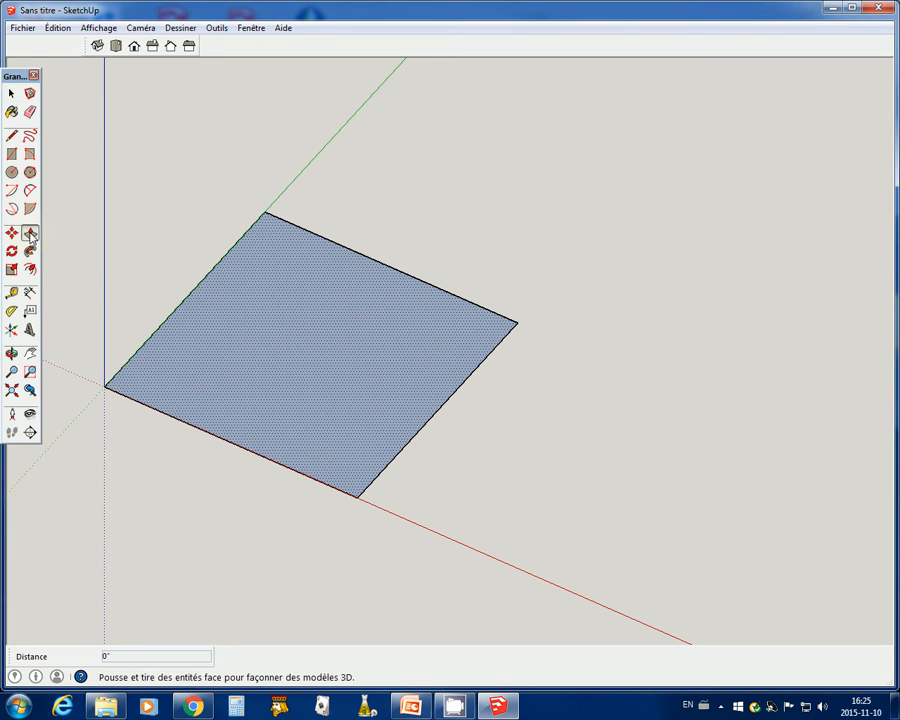
{"action": "left_click", "coordinate": [294, 365]}
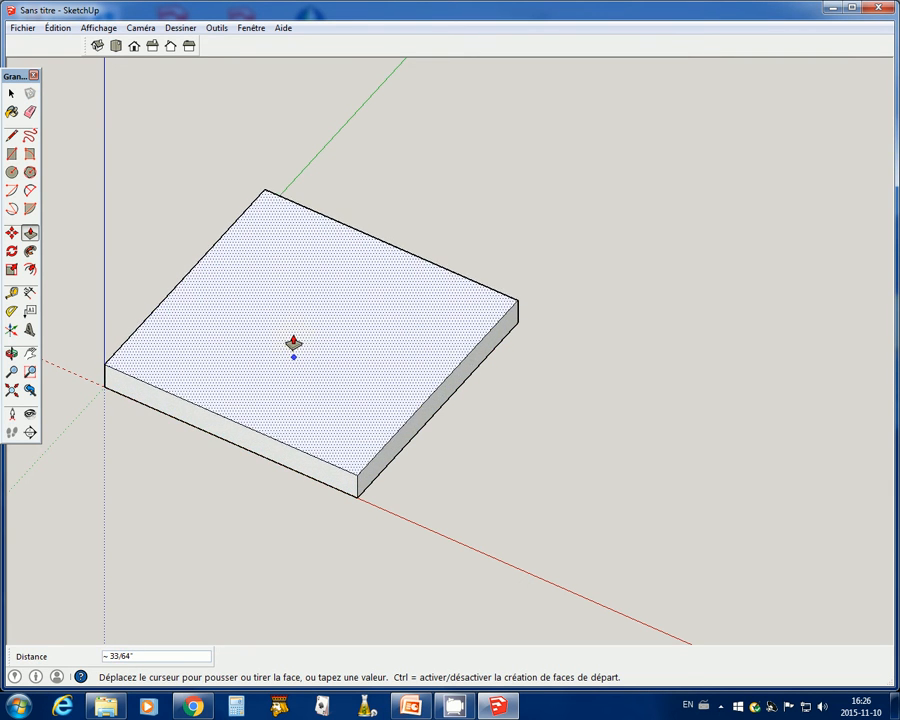
{"action": "left_click", "coordinate": [294, 336]}
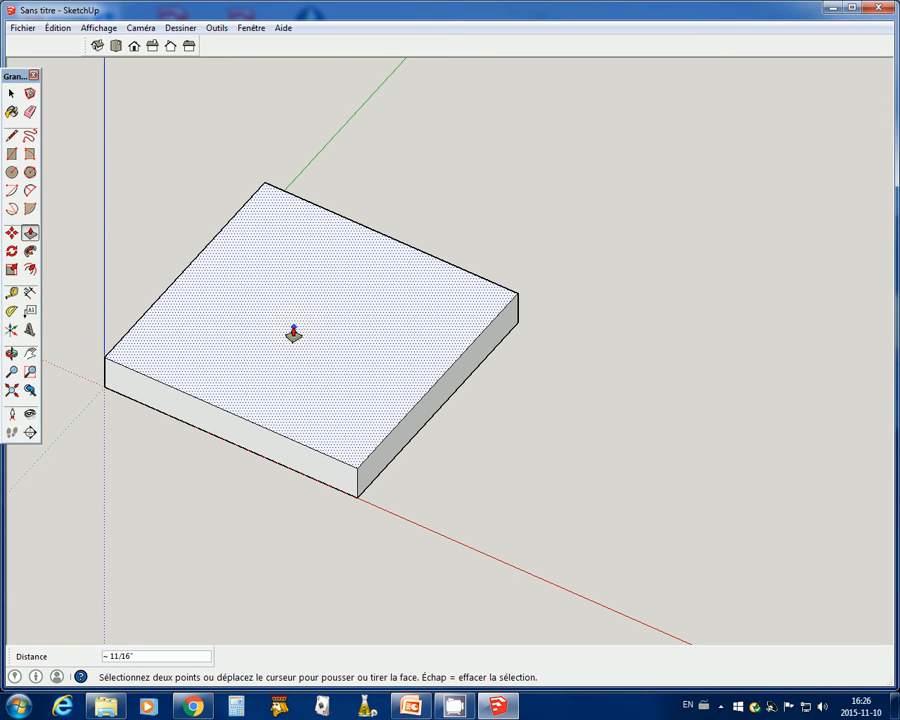
{"action": "type", "text": "5/8"}
{"action": "key", "text": "Return"}
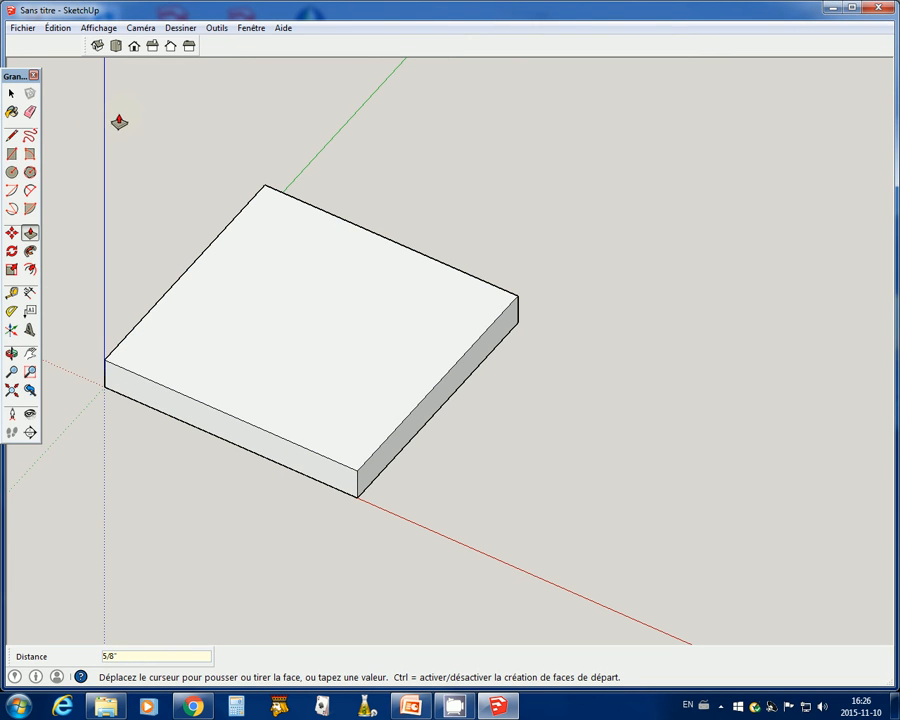
- Select the slab's top, front and side faces one at a time to examine how they select individually
{"action": "left_click", "coordinate": [12, 93]}
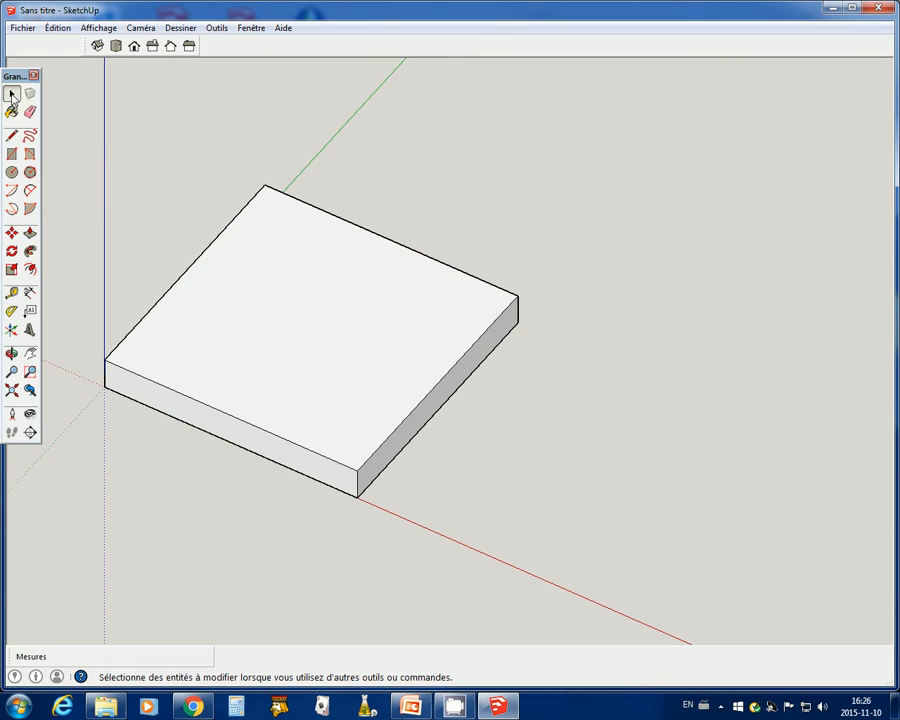
{"action": "left_click", "coordinate": [297, 338]}
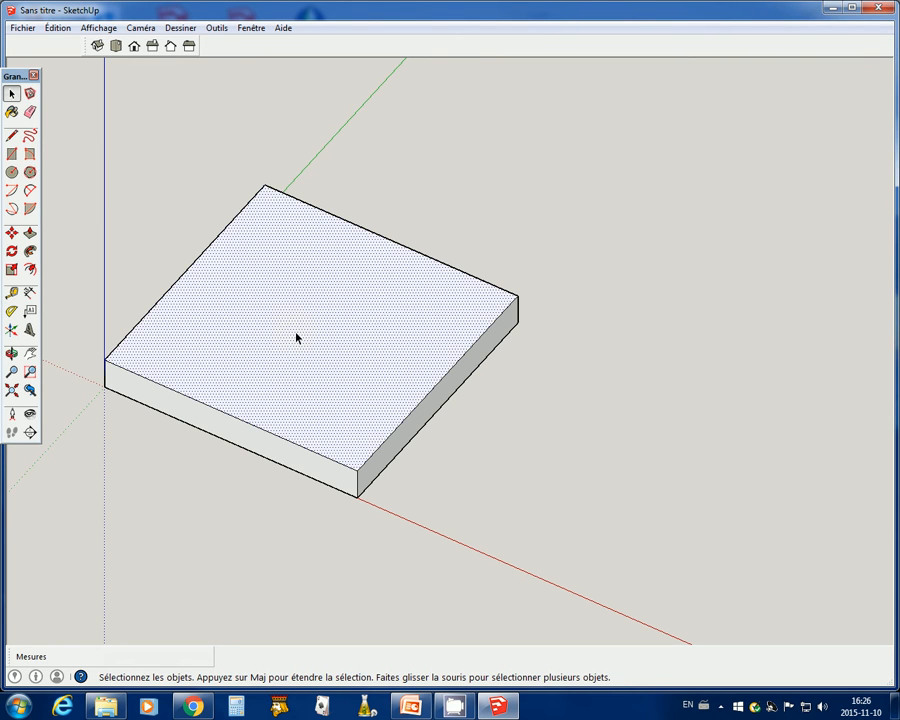
{"action": "left_click", "coordinate": [314, 459]}
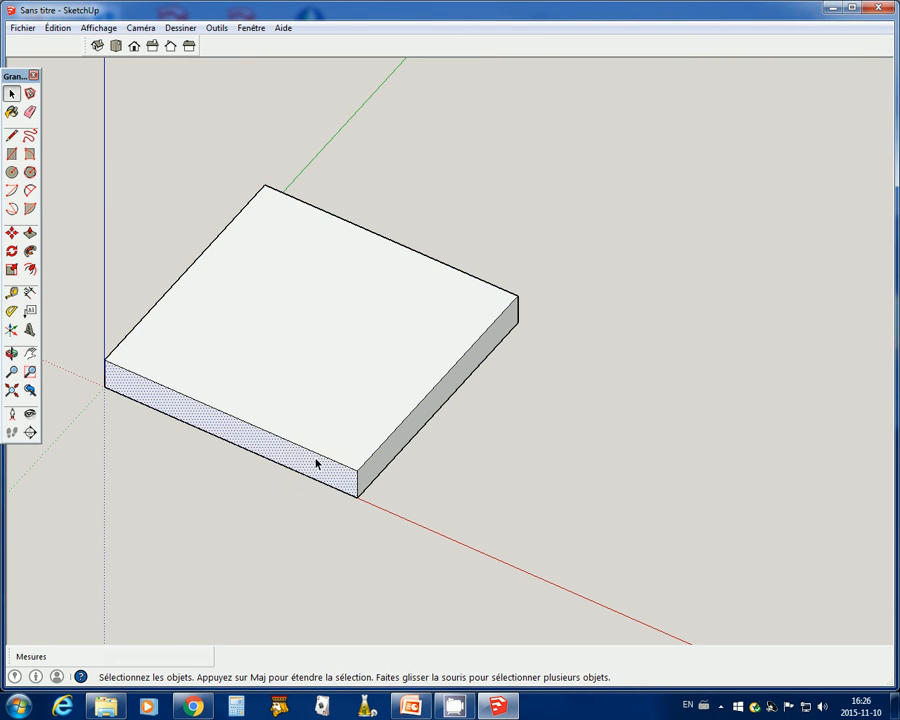
{"action": "left_click", "coordinate": [396, 442]}
{"action": "left_click", "coordinate": [315, 425]}
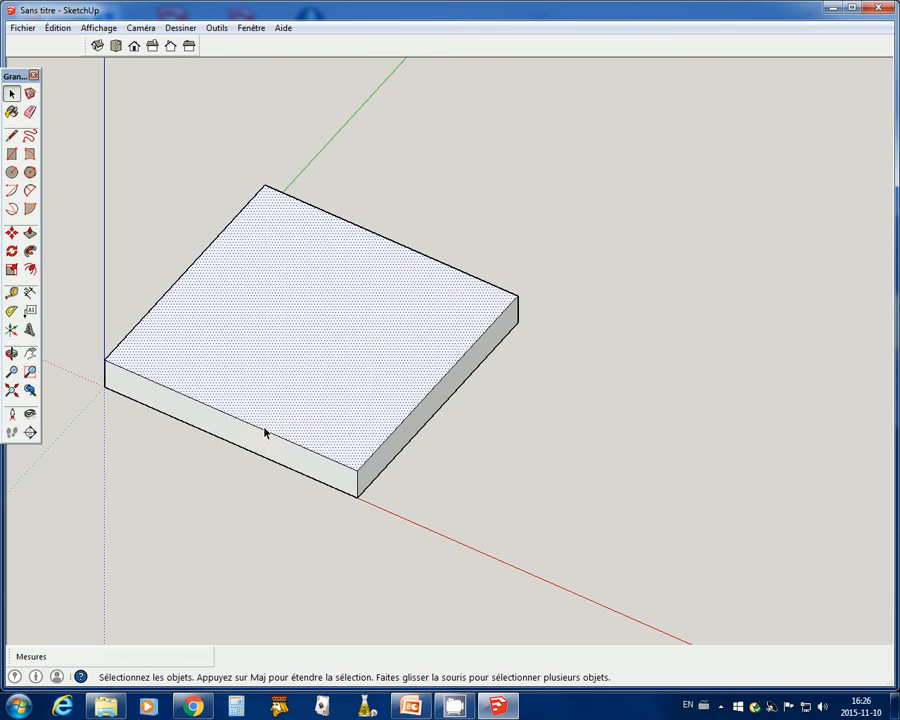
- Select the whole slab by extending the selection from its front face to all connected elements
{"action": "left_click", "coordinate": [262, 443]}
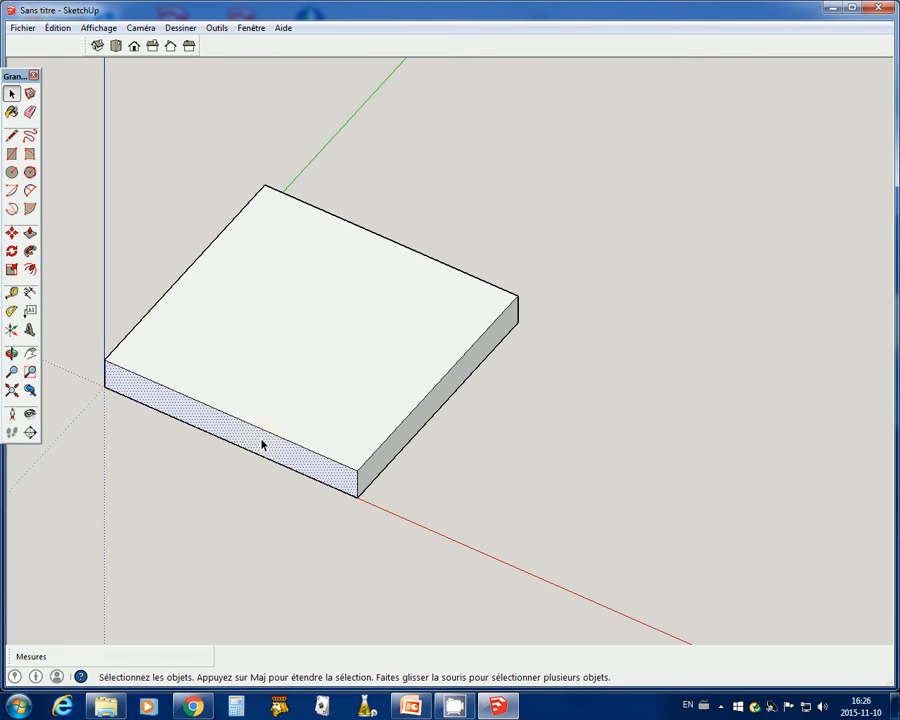
{"action": "right_click", "coordinate": [262, 444]}
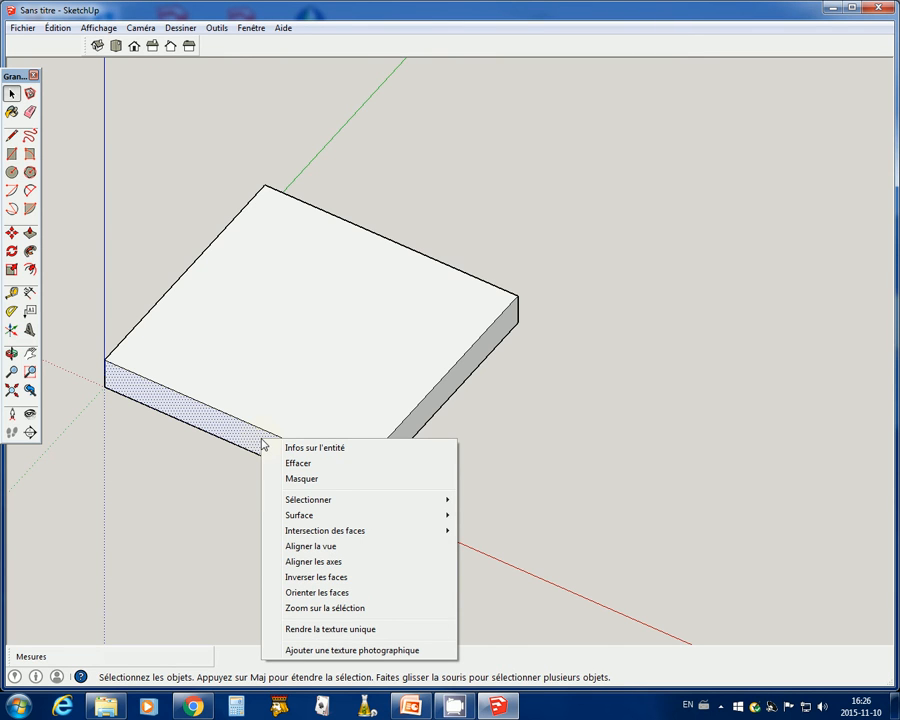
{"action": "mouse_move", "coordinate": [327, 501]}
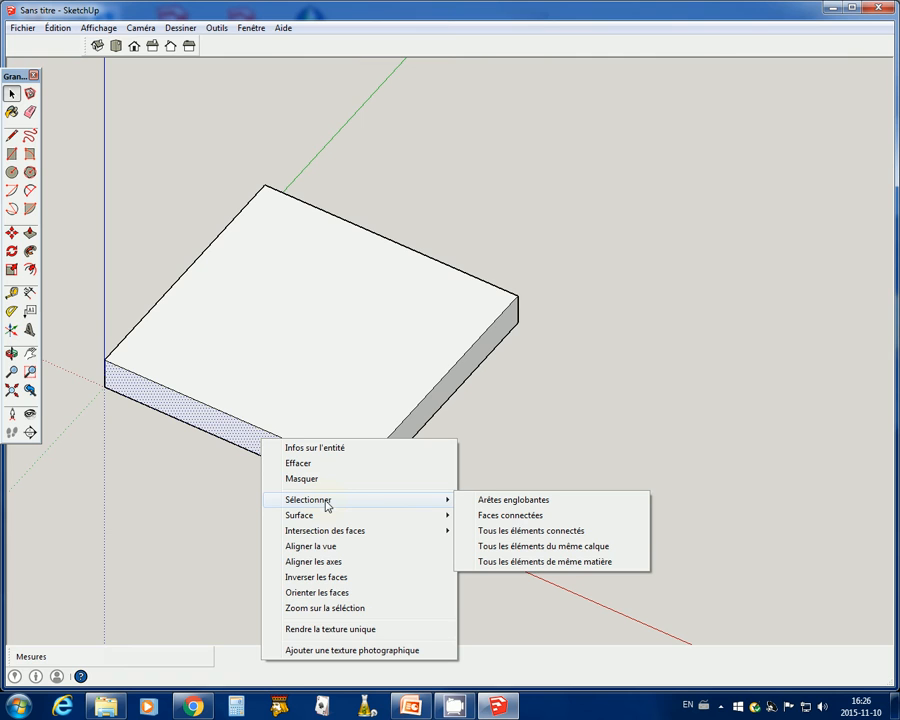
{"action": "left_click", "coordinate": [520, 531]}
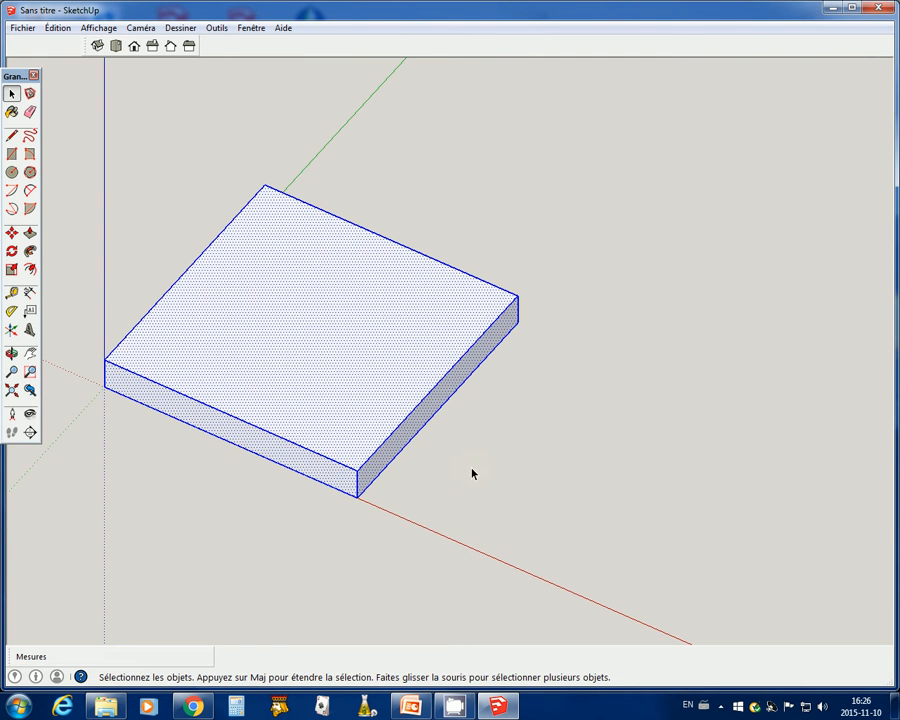
- Make the selected slab a group, deselect it and reselect it as a single object
{"action": "right_click", "coordinate": [305, 292]}
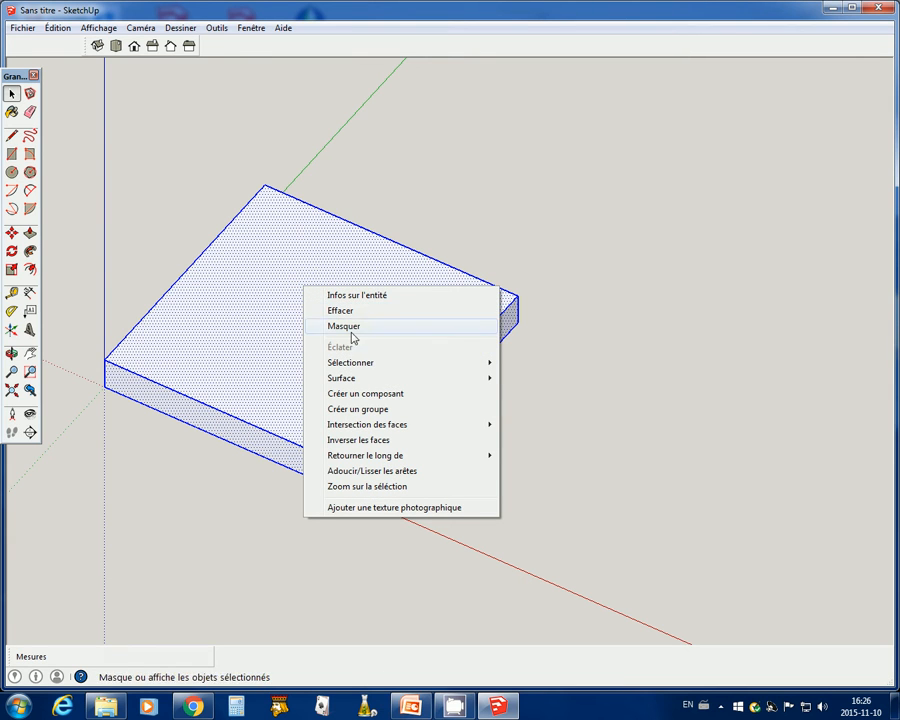
{"action": "left_click", "coordinate": [355, 411]}
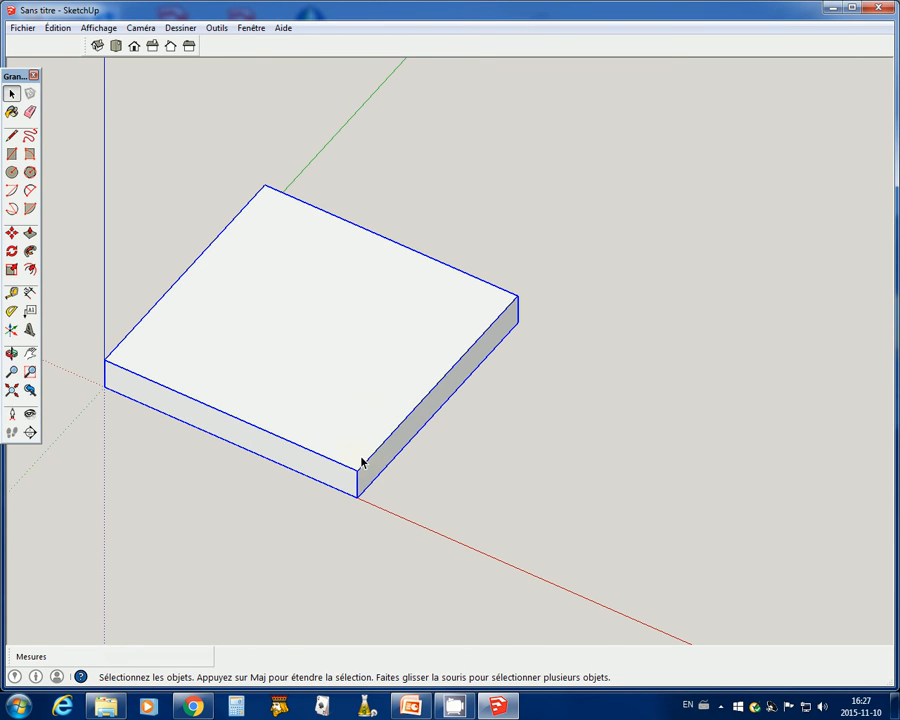
{"action": "left_click", "coordinate": [597, 468]}
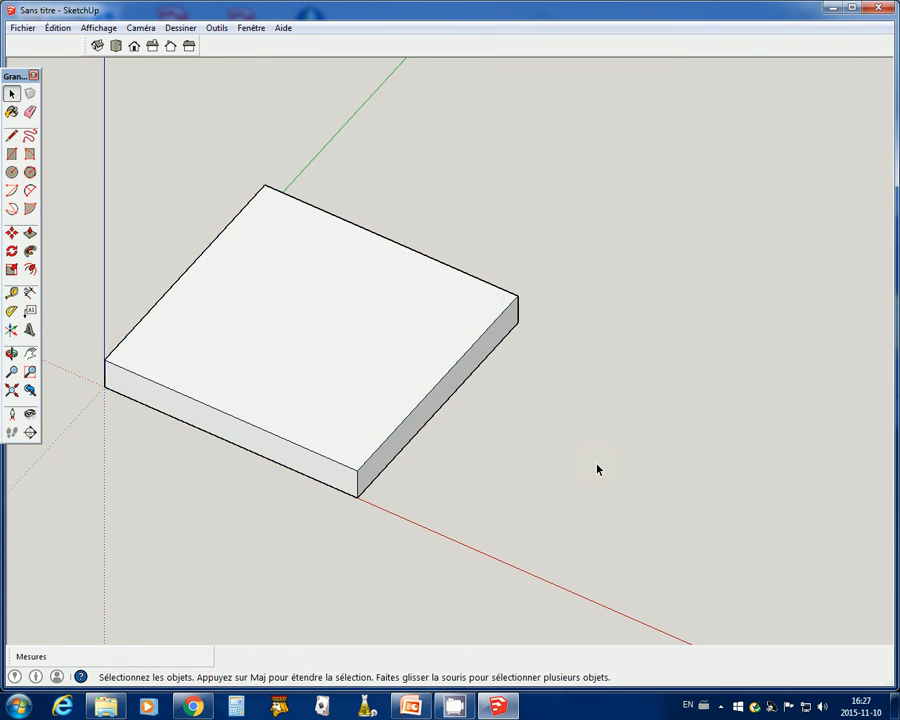
{"action": "left_click", "coordinate": [361, 359]}
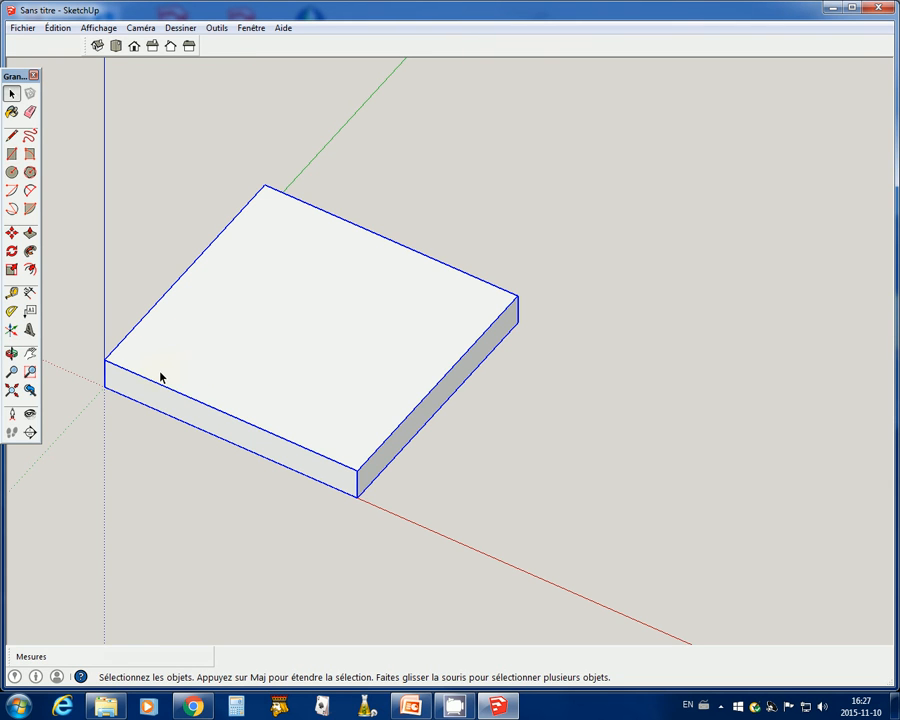
- Start saving the model and browse through the inner Mes documents folder and Attelier menuiserie to the SKETCHUP folder
{"action": "left_click", "coordinate": [23, 28]}
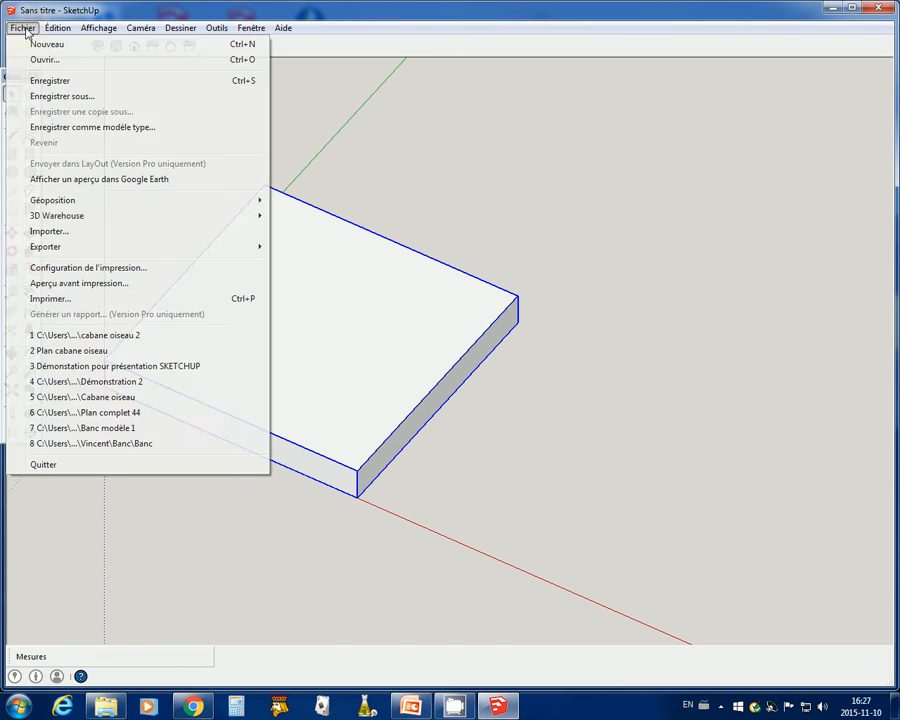
{"action": "left_click", "coordinate": [54, 83]}
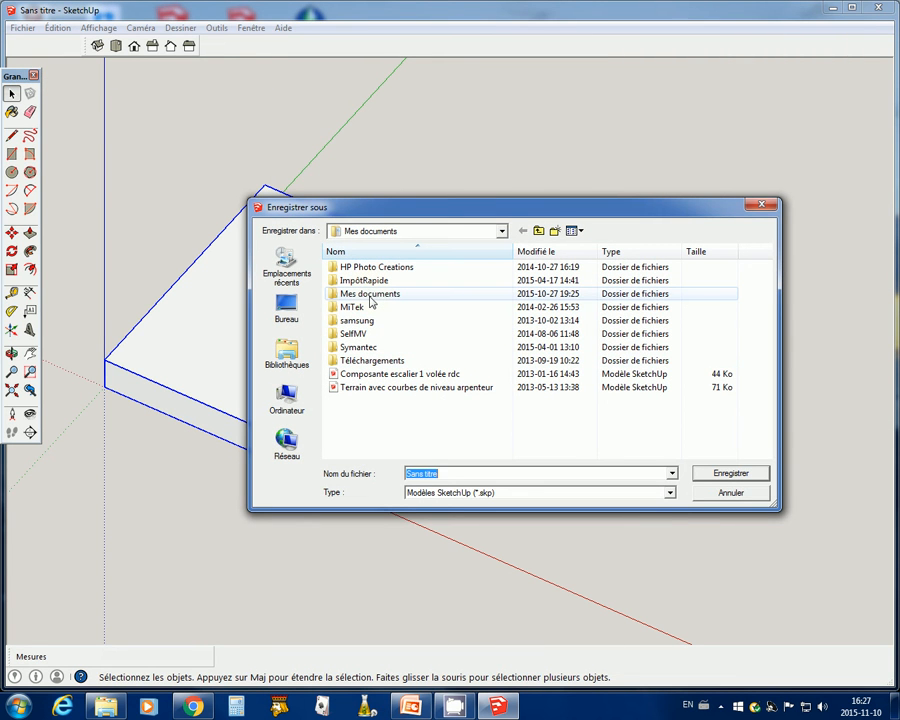
{"action": "left_click", "coordinate": [370, 298]}
{"action": "left_click", "coordinate": [371, 298]}
{"action": "double_click", "coordinate": [382, 297]}
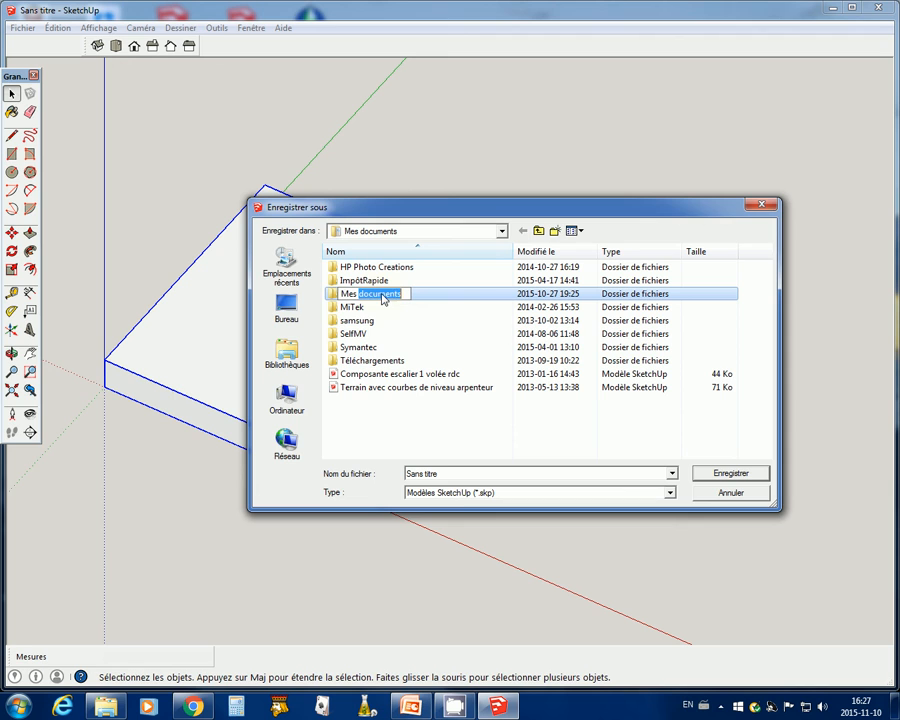
{"action": "left_click", "coordinate": [336, 300]}
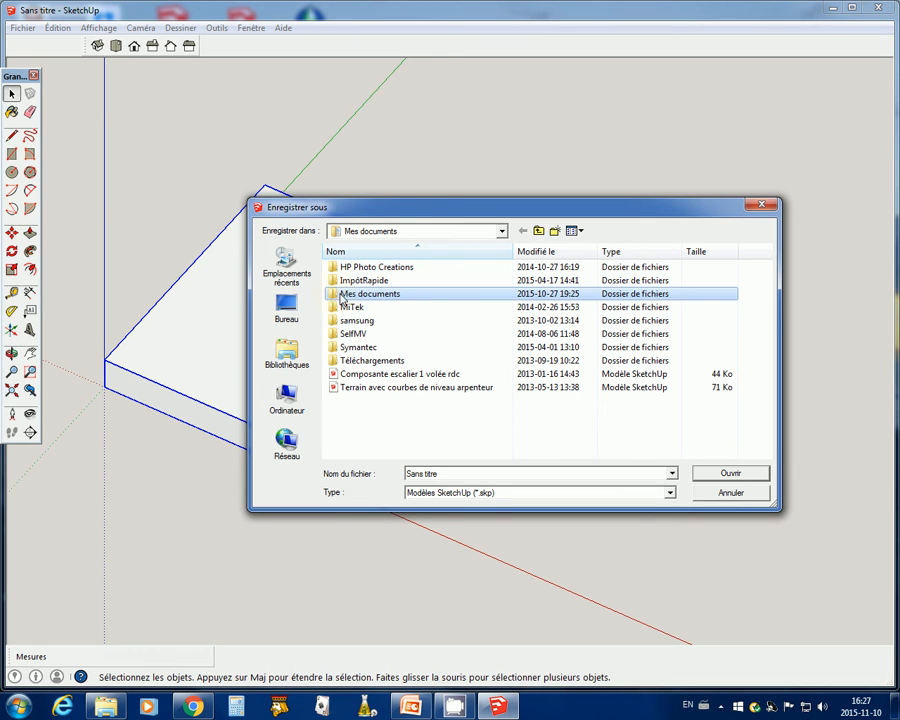
{"action": "double_click", "coordinate": [338, 298]}
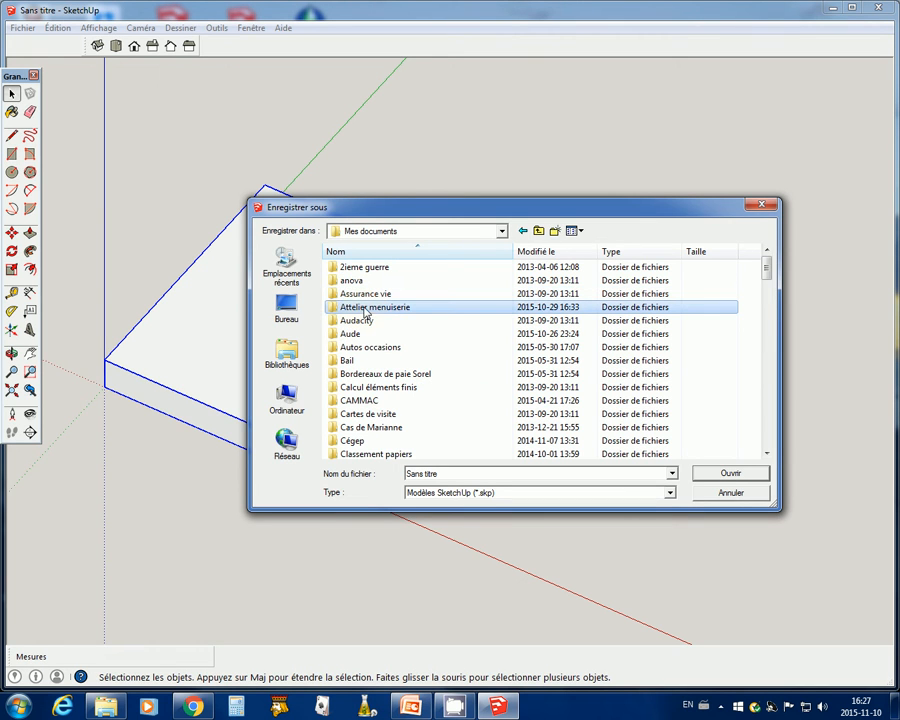
{"action": "left_click", "coordinate": [364, 308]}
{"action": "left_click", "coordinate": [332, 308]}
{"action": "double_click", "coordinate": [332, 310]}
{"action": "double_click", "coordinate": [334, 308]}
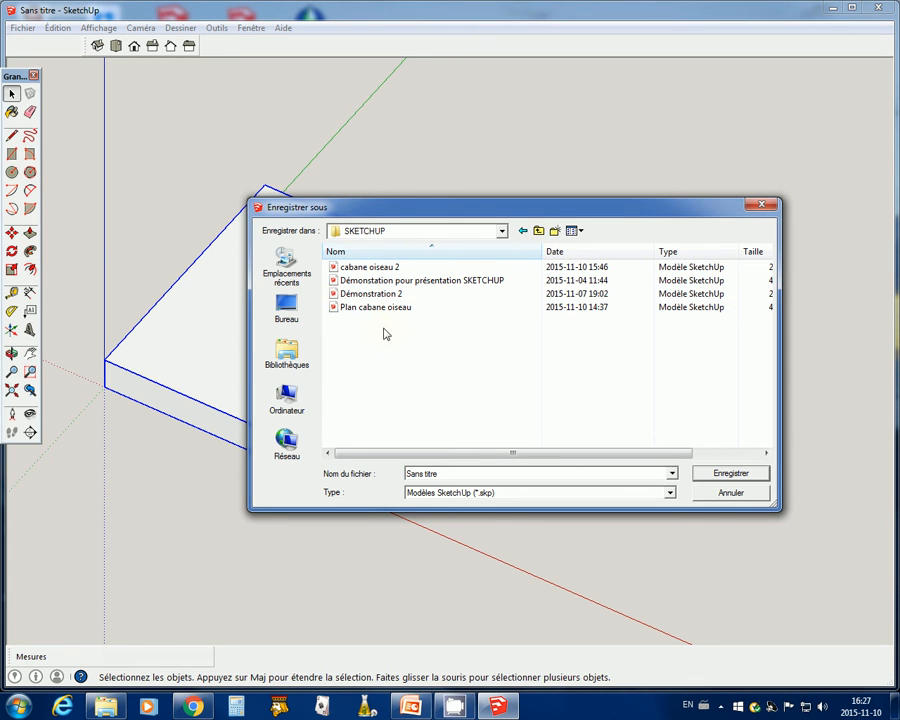
- Save the model as "cabane oiseau 3" in the SKETCHUP folder, basing the name on the existing cabane oiseau 2 file
{"action": "left_click_drag", "start_coordinate": [437, 475], "coordinate": [399, 477]}
{"action": "left_click", "coordinate": [390, 266]}
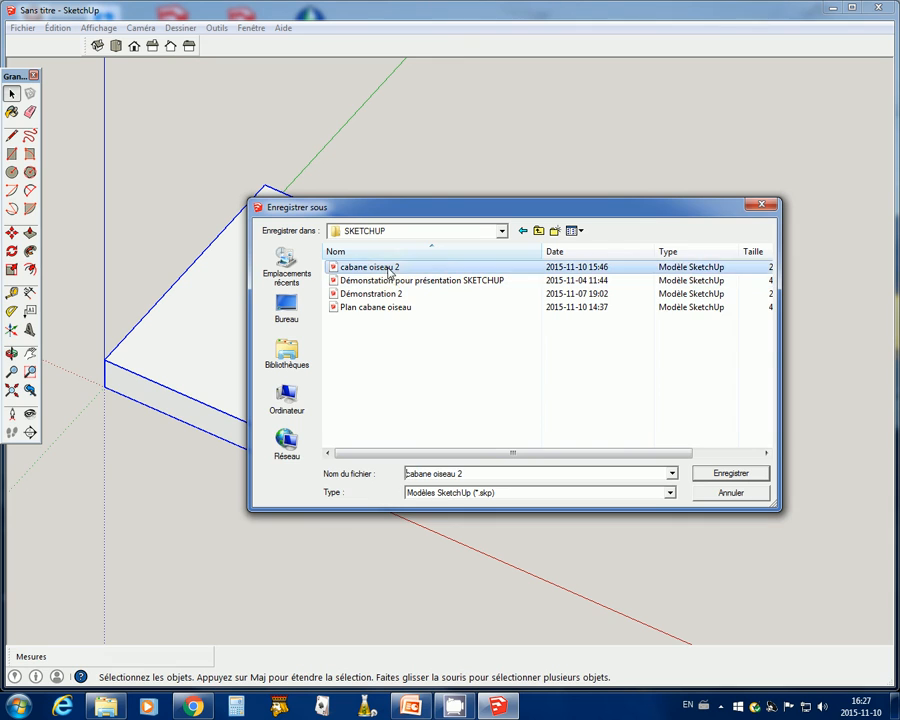
{"action": "left_click", "coordinate": [463, 474]}
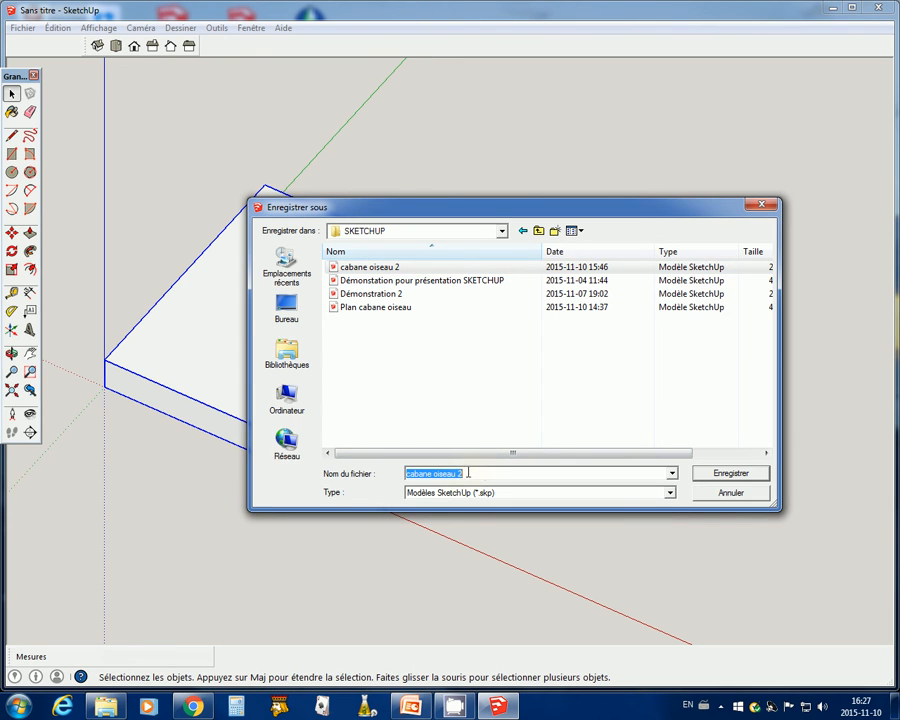
{"action": "left_click", "coordinate": [467, 474]}
{"action": "key", "text": "BackSpace"}
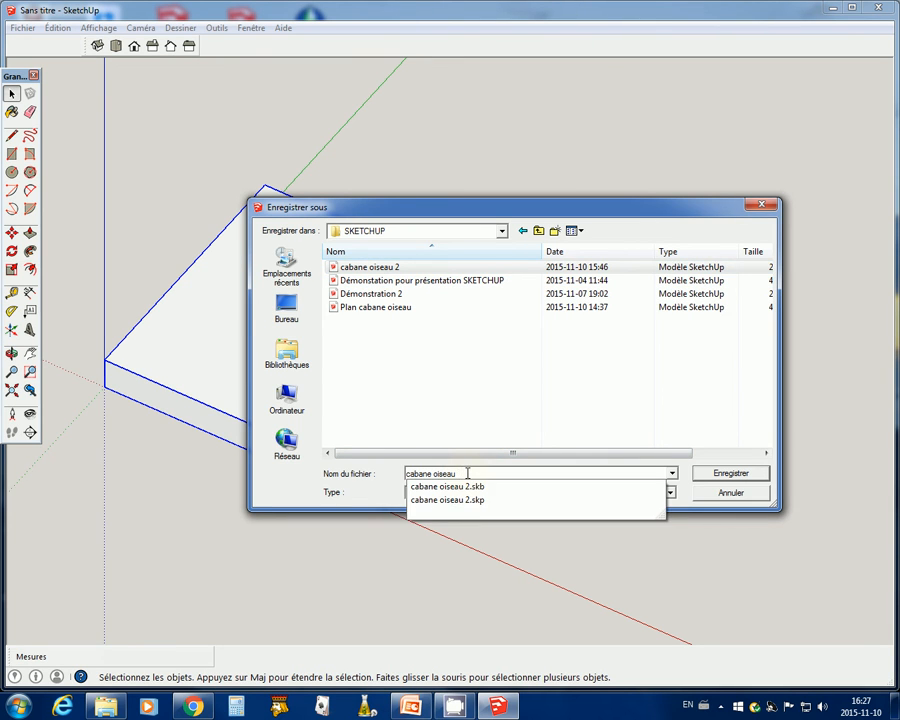
{"action": "type", "text": "3"}
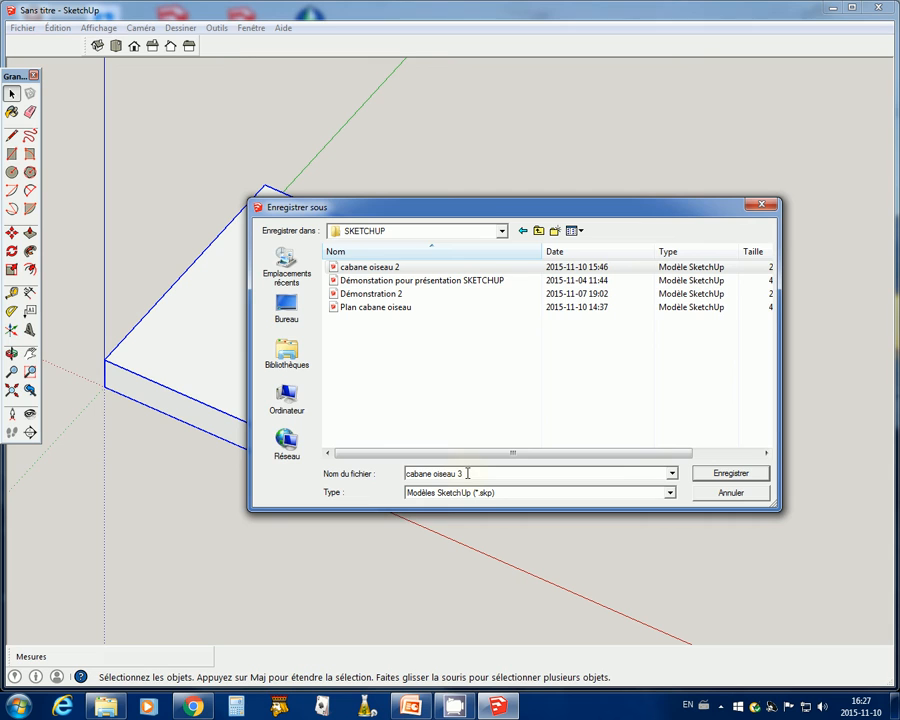
{"action": "left_click", "coordinate": [743, 473]}
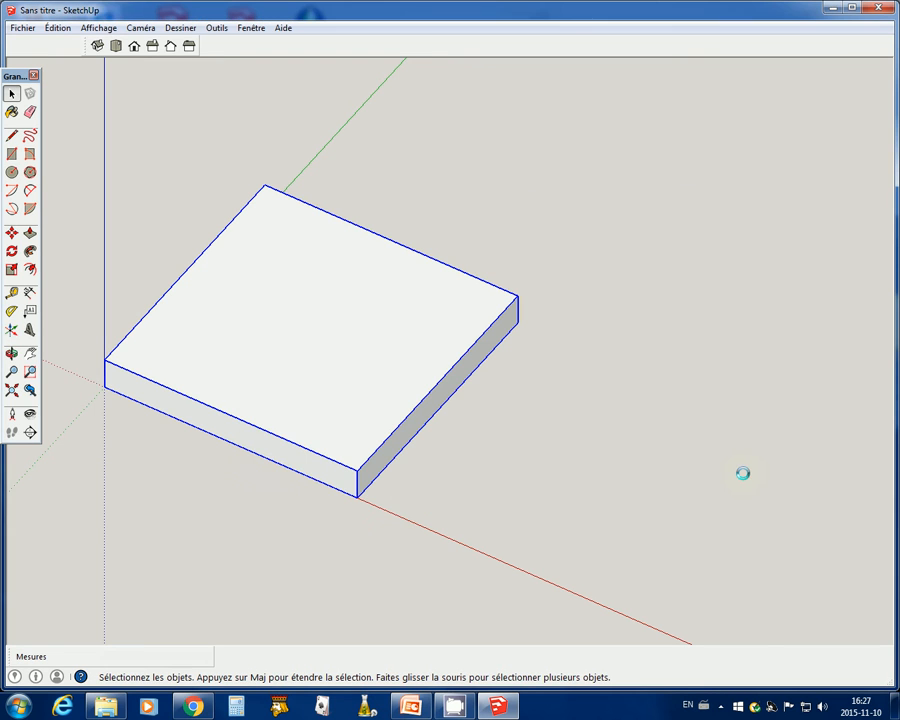
- Orbit around the grouped slab to examine its top, front and side faces from several angles
{"action": "left_click", "coordinate": [12, 353]}
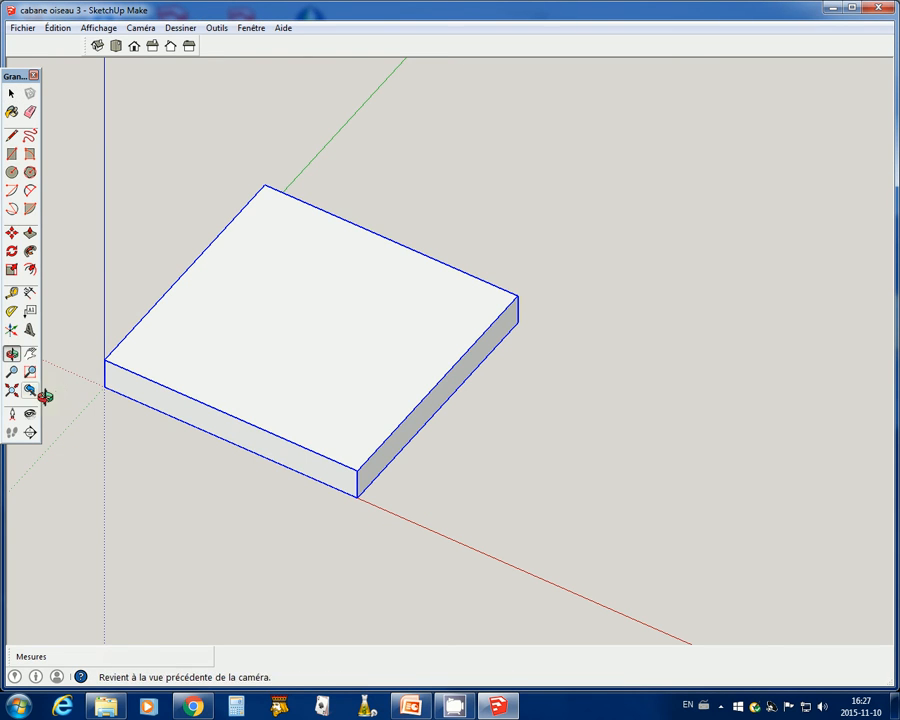
{"action": "left_click_drag", "start_coordinate": [66, 420], "coordinate": [125, 412]}
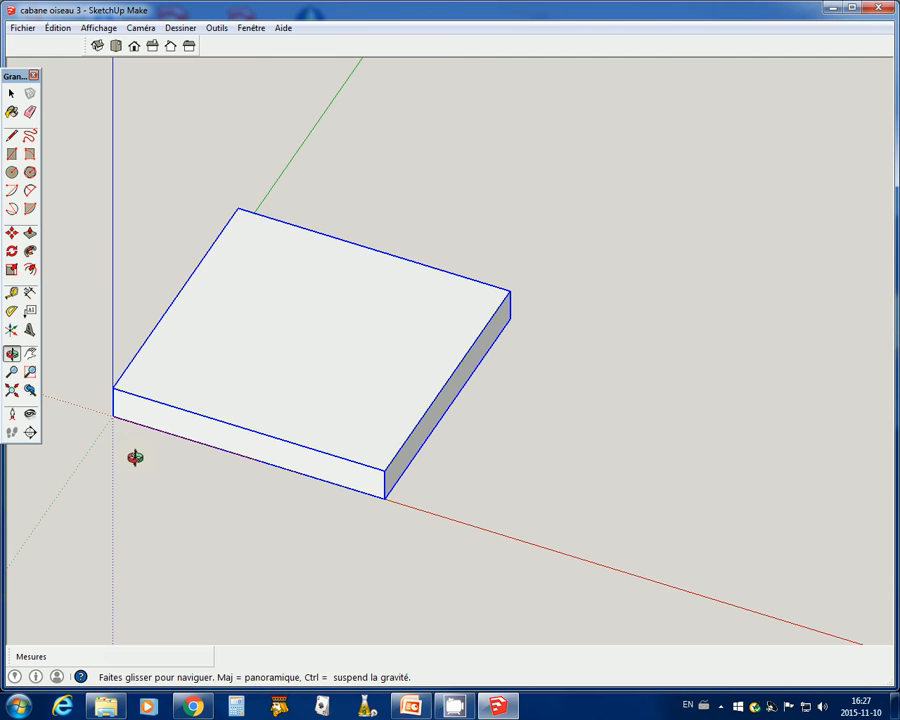
{"action": "mouse_move", "coordinate": [123, 476]}
{"action": "left_mouse_down"}
{"action": "mouse_move", "coordinate": [143, 360]}
{"action": "mouse_move", "coordinate": [199, 394]}
{"action": "mouse_move", "coordinate": [362, 348]}
{"action": "mouse_move", "coordinate": [211, 348]}
{"action": "left_mouse_up"}
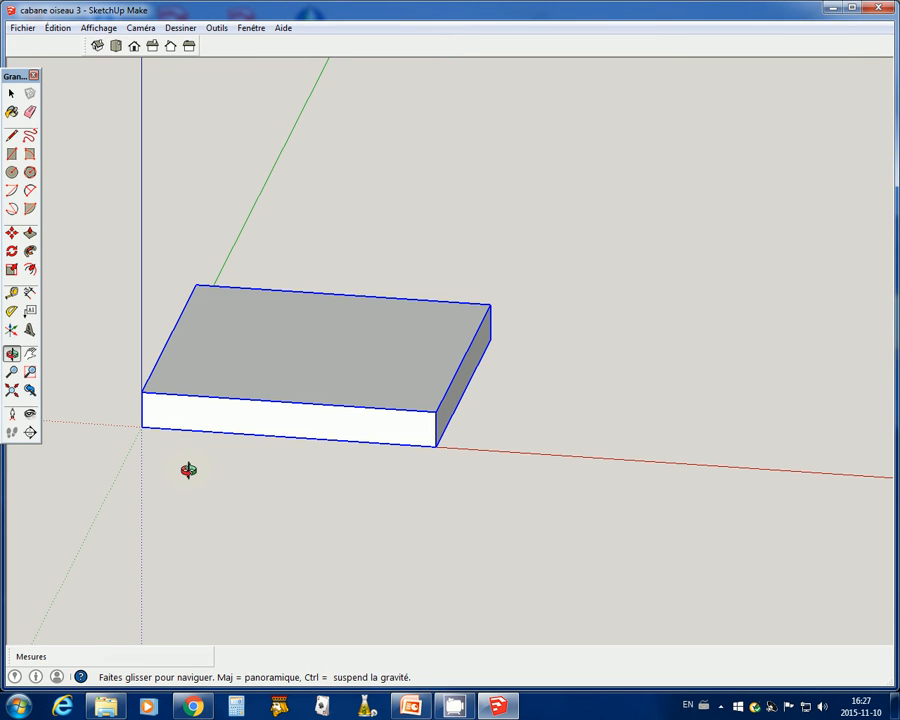
{"action": "left_click_drag", "start_coordinate": [189, 469], "coordinate": [438, 429]}
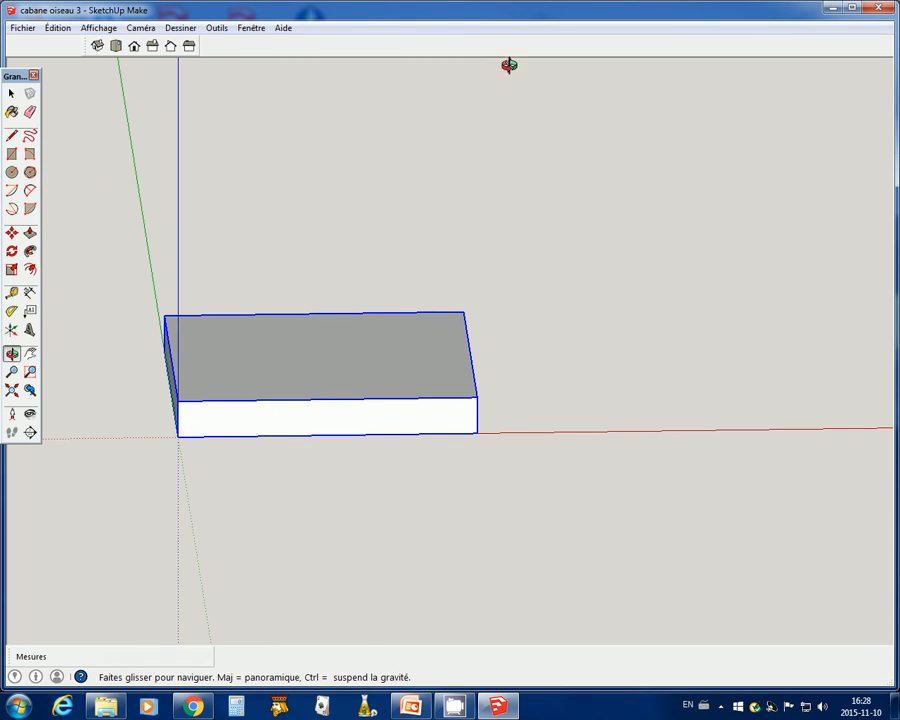
- Switch through the isometric and top standard views and set the model to the front view
{"action": "left_click", "coordinate": [98, 47]}
{"action": "left_click", "coordinate": [116, 46]}
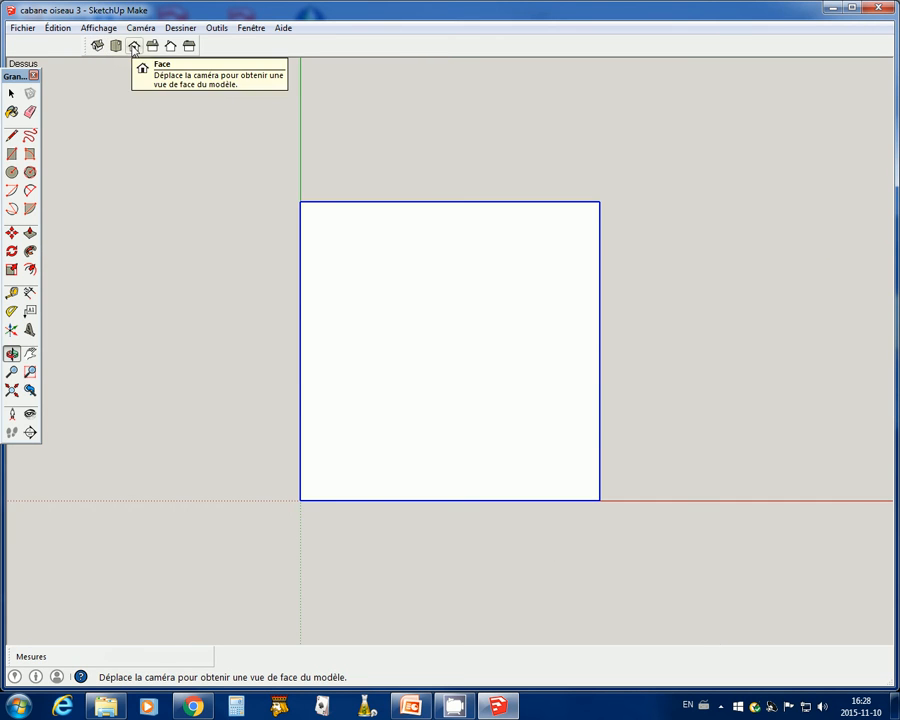
{"action": "left_click", "coordinate": [134, 47]}
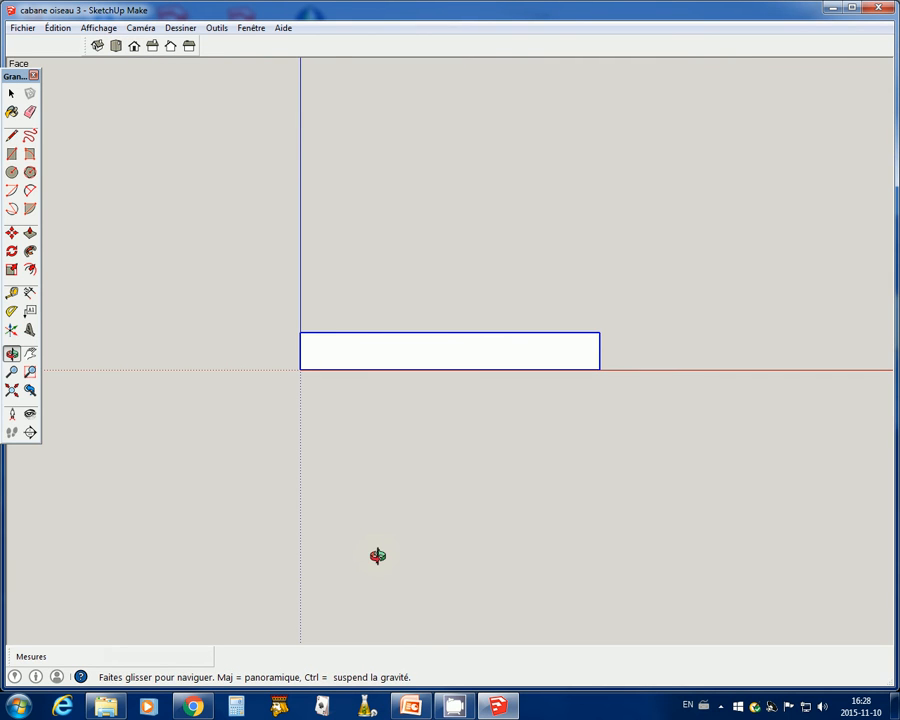
{"action": "scroll", "coordinate": [370, 552], "scroll_direction": "down", "scroll_amount": 2}
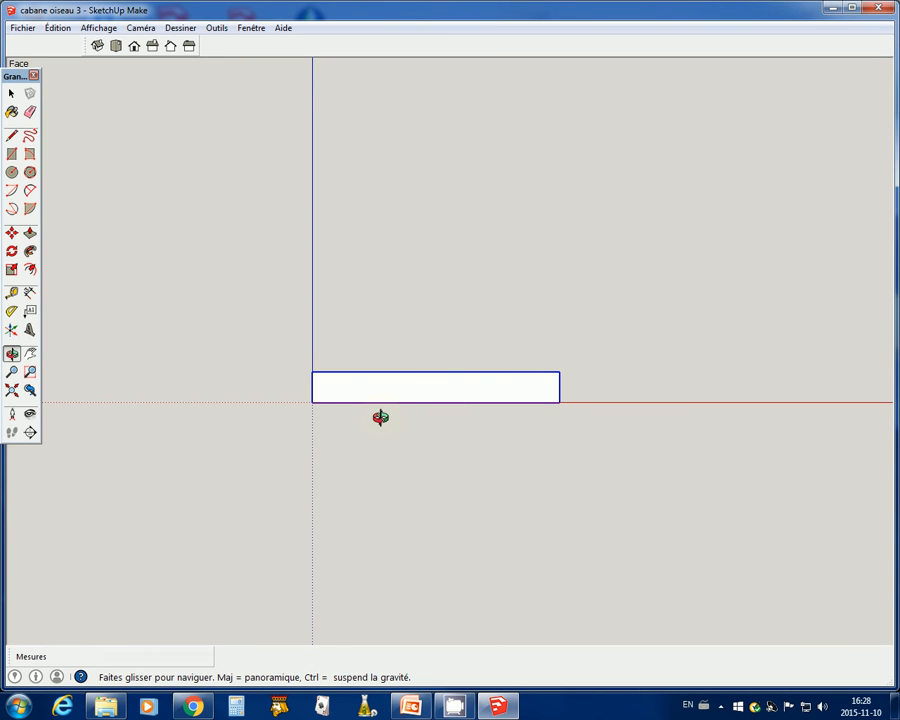
- Place a horizontal guide line 7 inches above the slab's top edge with the Tape Measure tool
{"action": "left_click", "coordinate": [12, 293]}
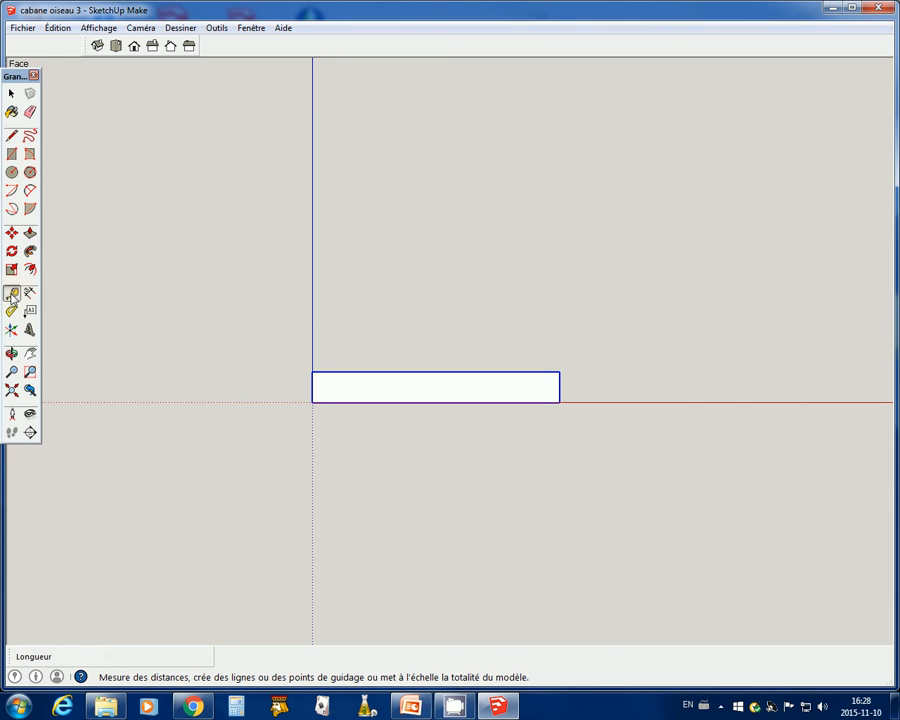
{"action": "left_click", "coordinate": [313, 371]}
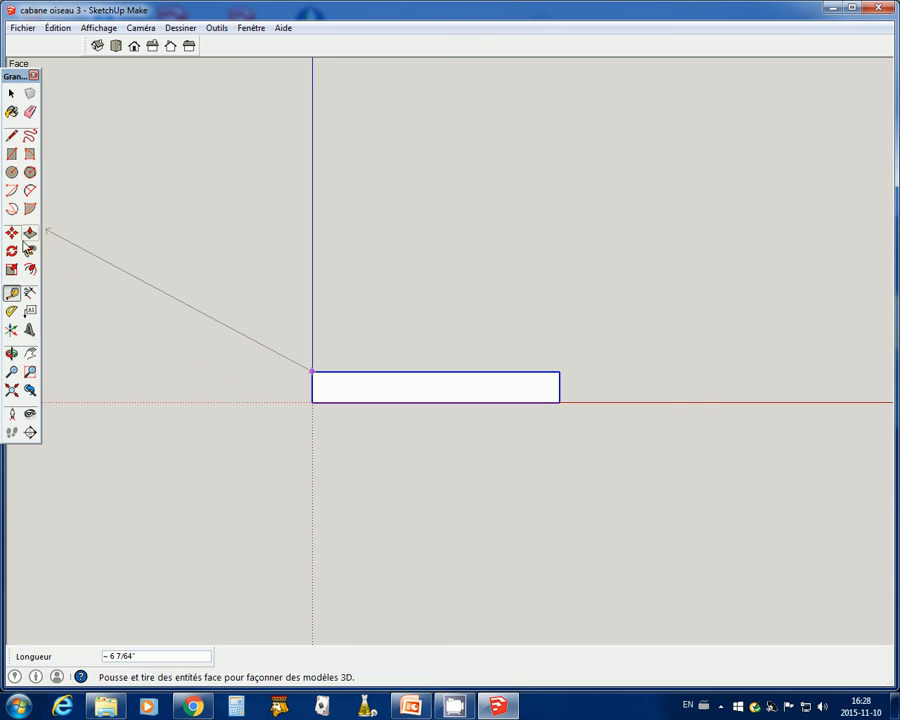
{"action": "left_click", "coordinate": [12, 293]}
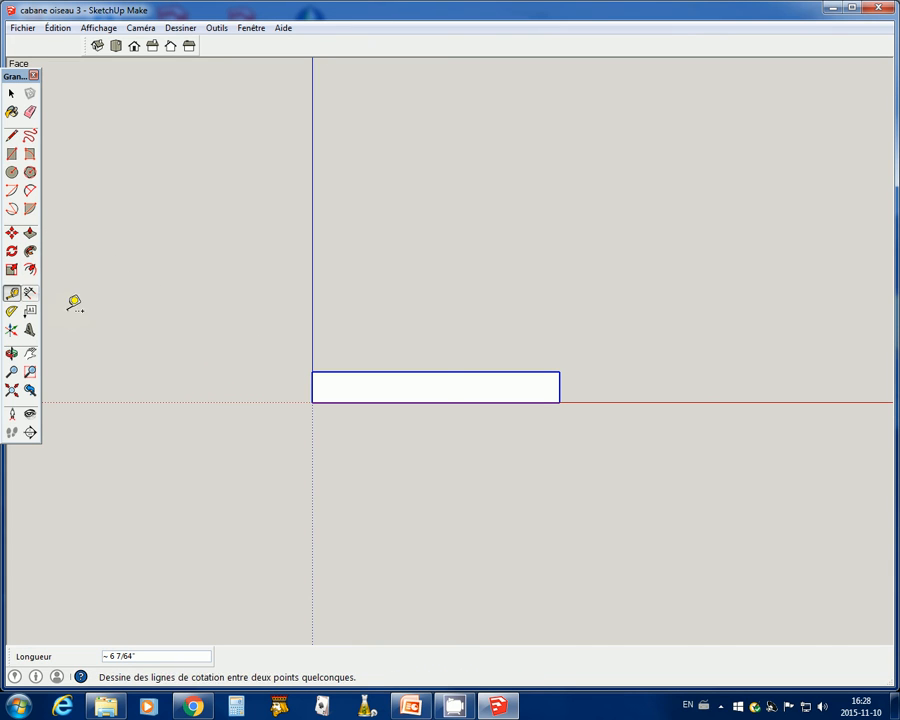
{"action": "left_click", "coordinate": [406, 371]}
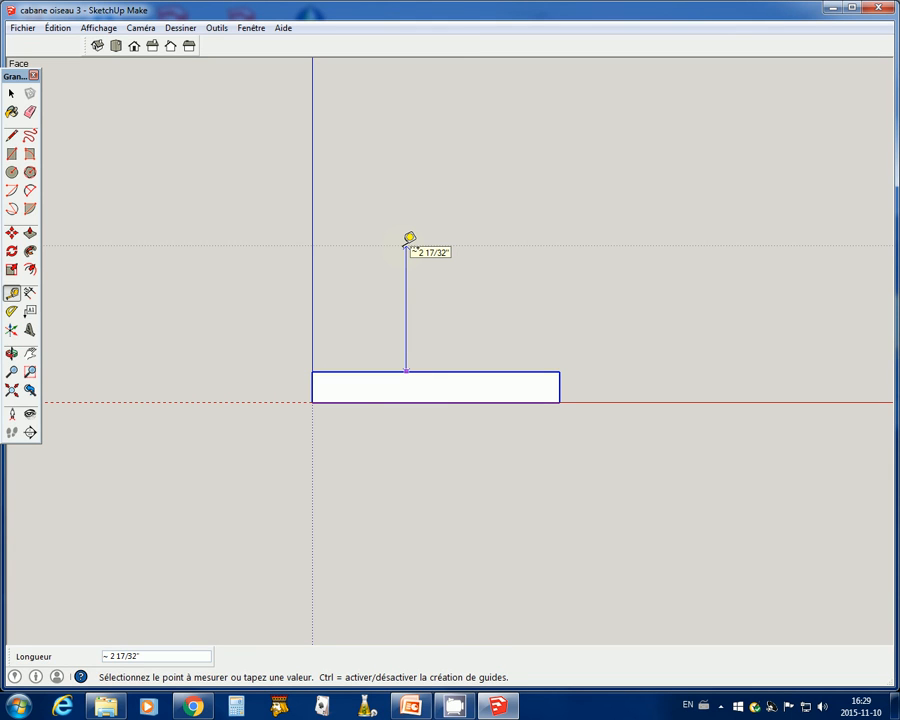
{"action": "type", "text": "7"}
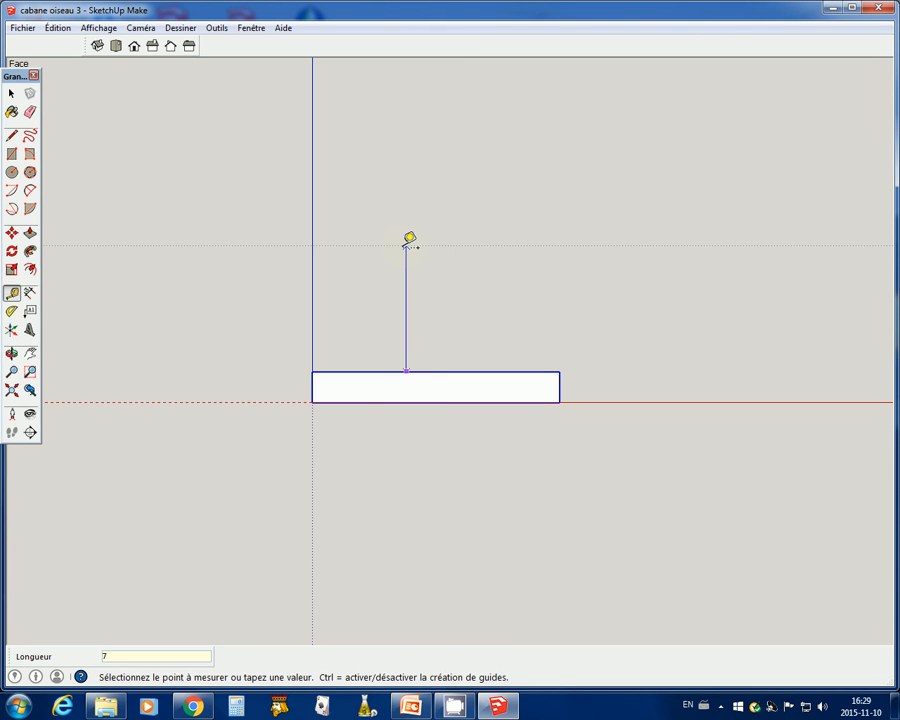
{"action": "key", "text": "Return"}
{"action": "scroll", "coordinate": [374, 514], "scroll_direction": "down", "scroll_amount": 3}
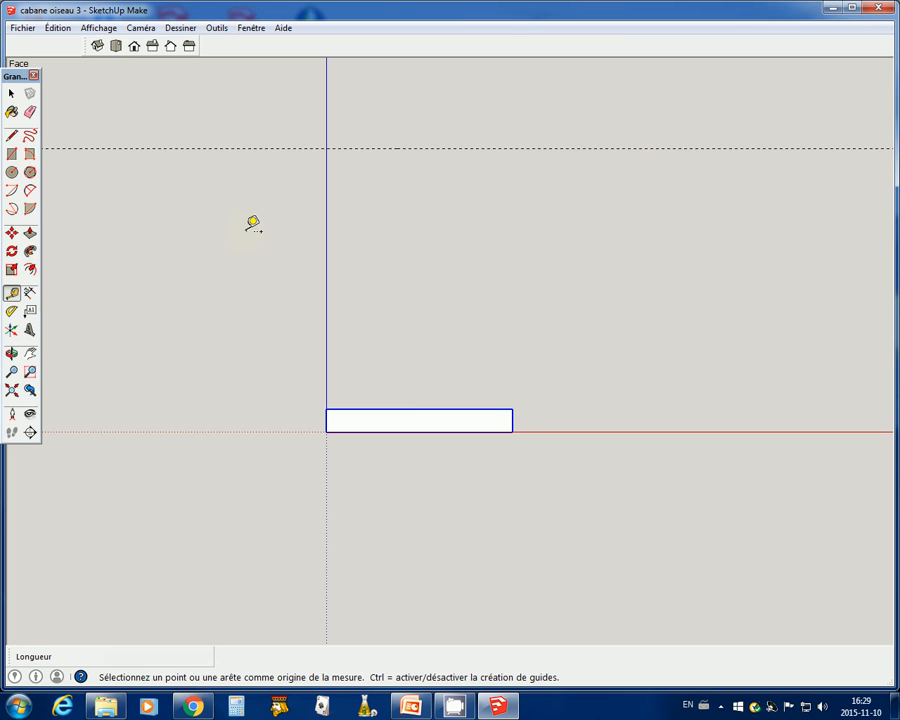
- Place a vertical guide line 2 1/2 inches from the slab's left edge, through the midpoint of its top edge
{"action": "left_click", "coordinate": [327, 420]}
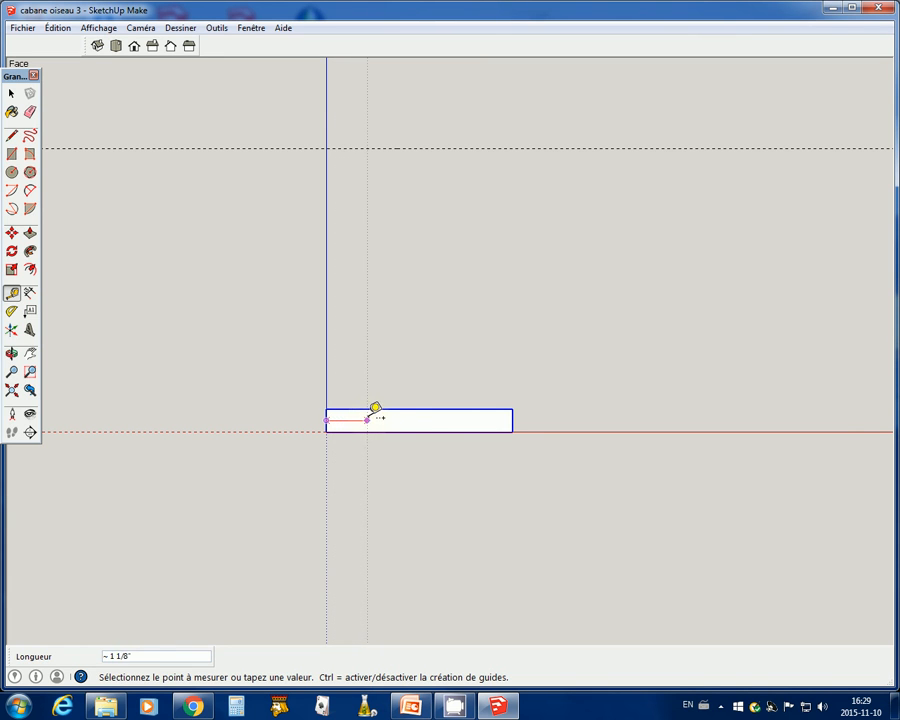
{"action": "scroll", "coordinate": [411, 410], "scroll_direction": "up", "scroll_amount": 5}
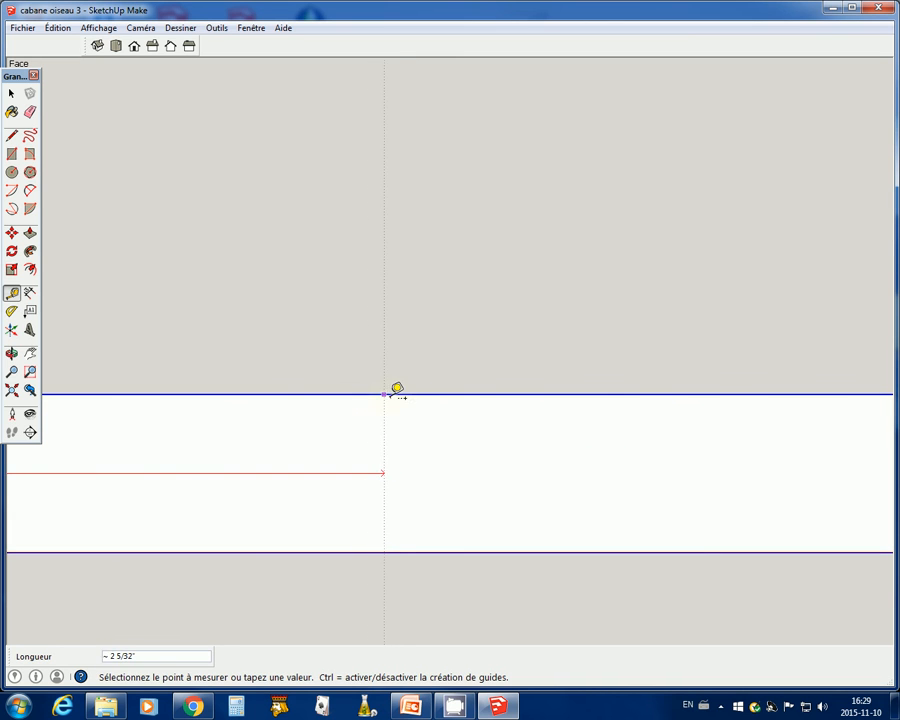
{"action": "scroll", "coordinate": [402, 384], "scroll_direction": "up", "scroll_amount": 1}
{"action": "scroll", "coordinate": [408, 330], "scroll_direction": "down", "scroll_amount": 2}
{"action": "scroll", "coordinate": [407, 312], "scroll_direction": "down", "scroll_amount": 2}
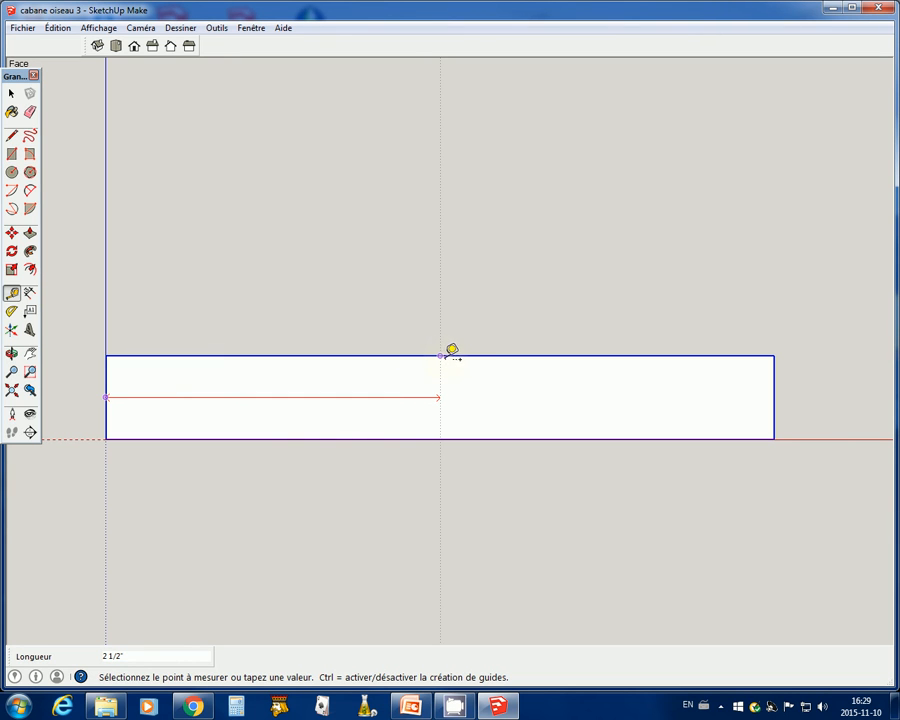
{"action": "scroll", "coordinate": [441, 355], "scroll_direction": "up", "scroll_amount": 4}
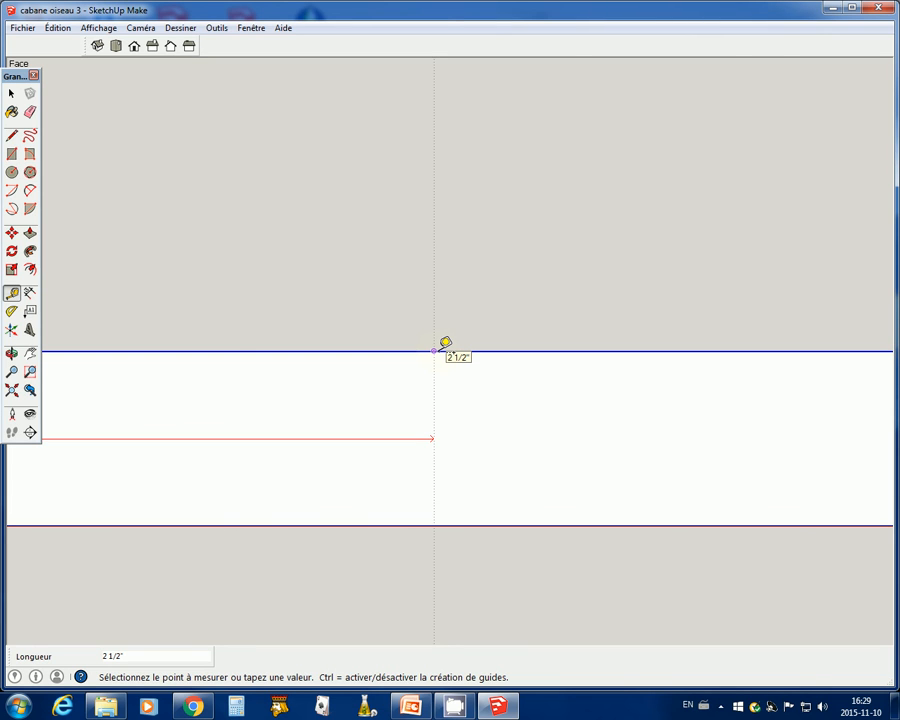
{"action": "left_click", "coordinate": [445, 345]}
{"action": "scroll", "coordinate": [460, 465], "scroll_direction": "down", "scroll_amount": 3}
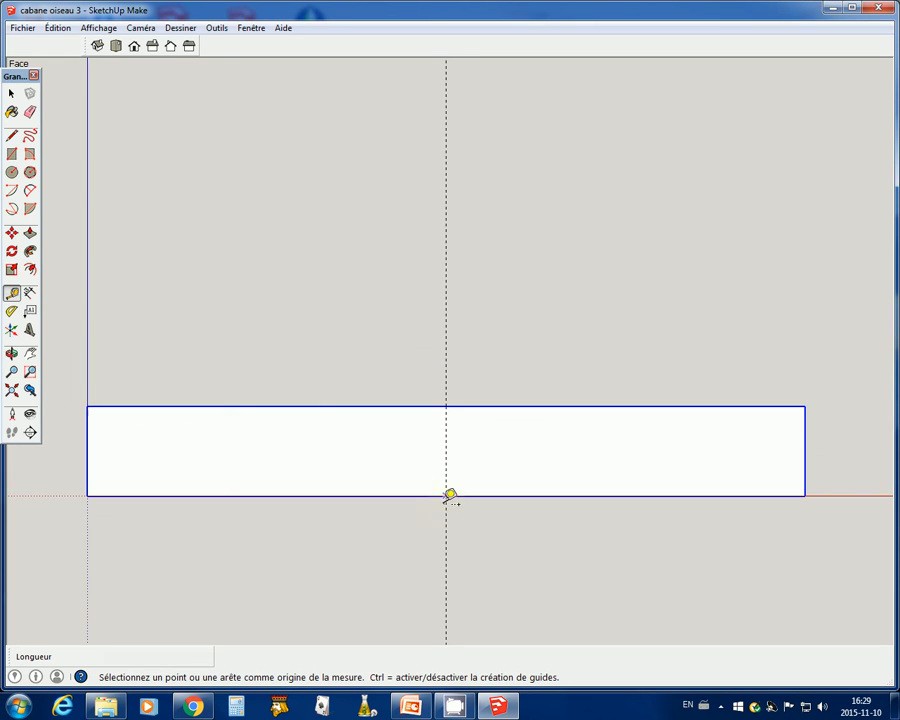
{"action": "scroll", "coordinate": [430, 538], "scroll_direction": "down", "scroll_amount": 5}
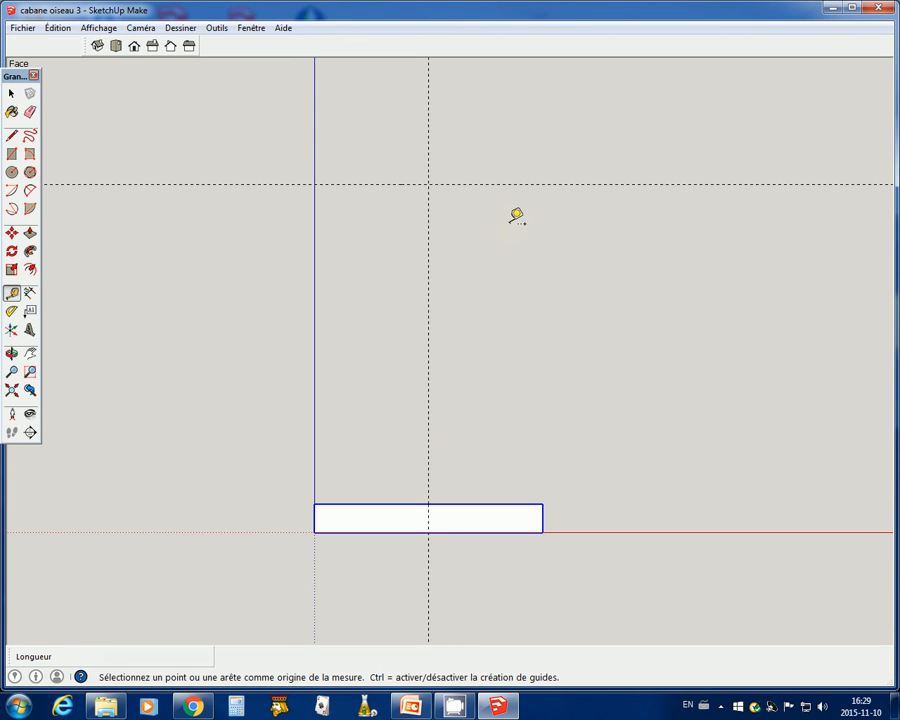
- Place two vertical guide lines 3 1/2 inches from the central guide, one on each side of it
{"action": "left_click", "coordinate": [428, 242]}
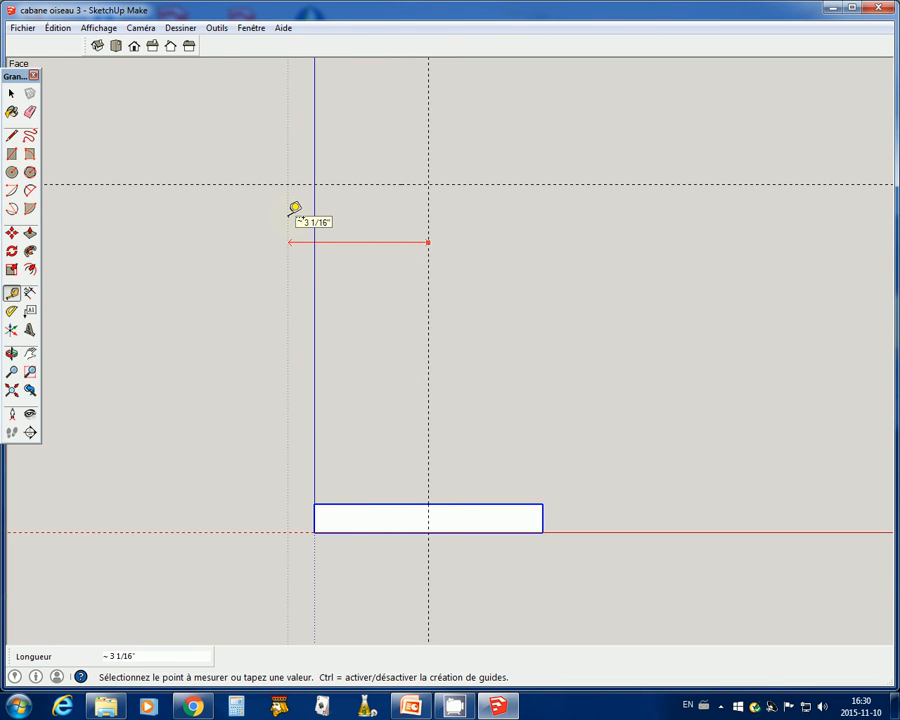
{"action": "type", "text": "3 1/2"}
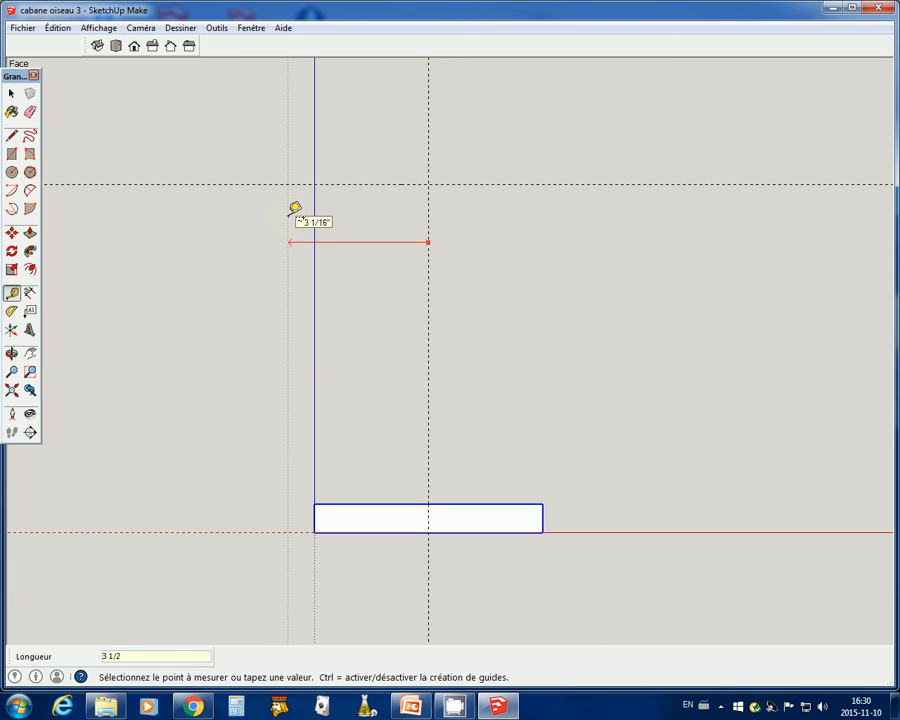
{"action": "key", "text": "Return"}
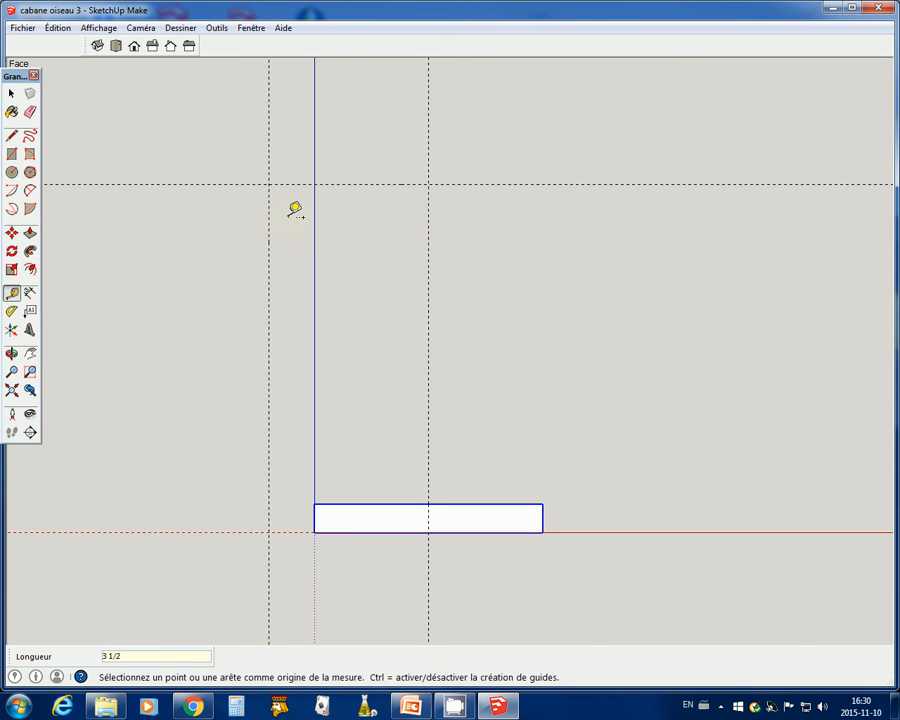
{"action": "left_click", "coordinate": [428, 262]}
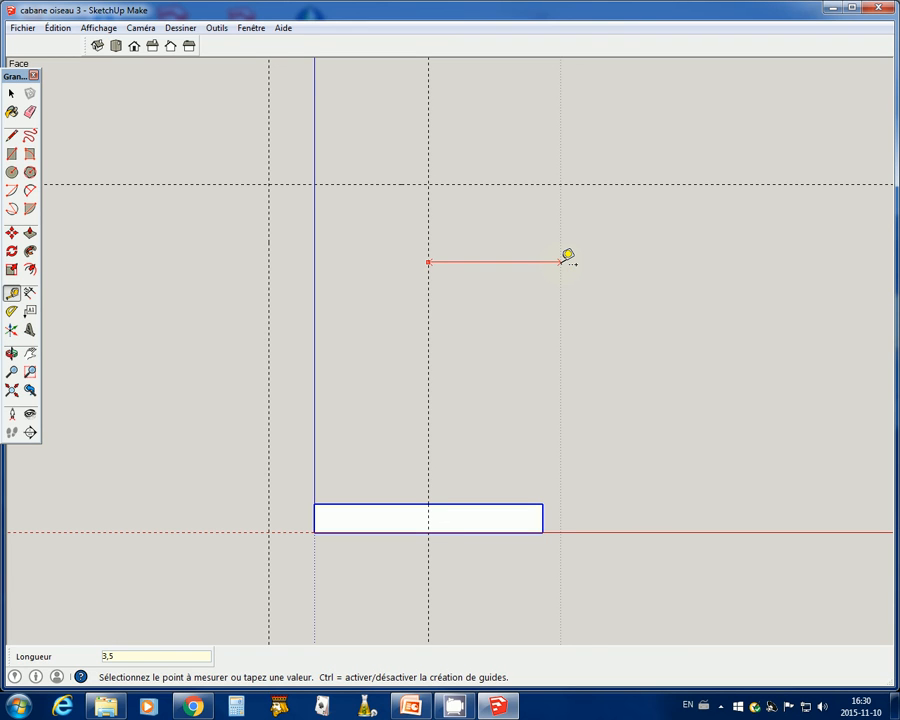
{"action": "key", "text": "Return"}
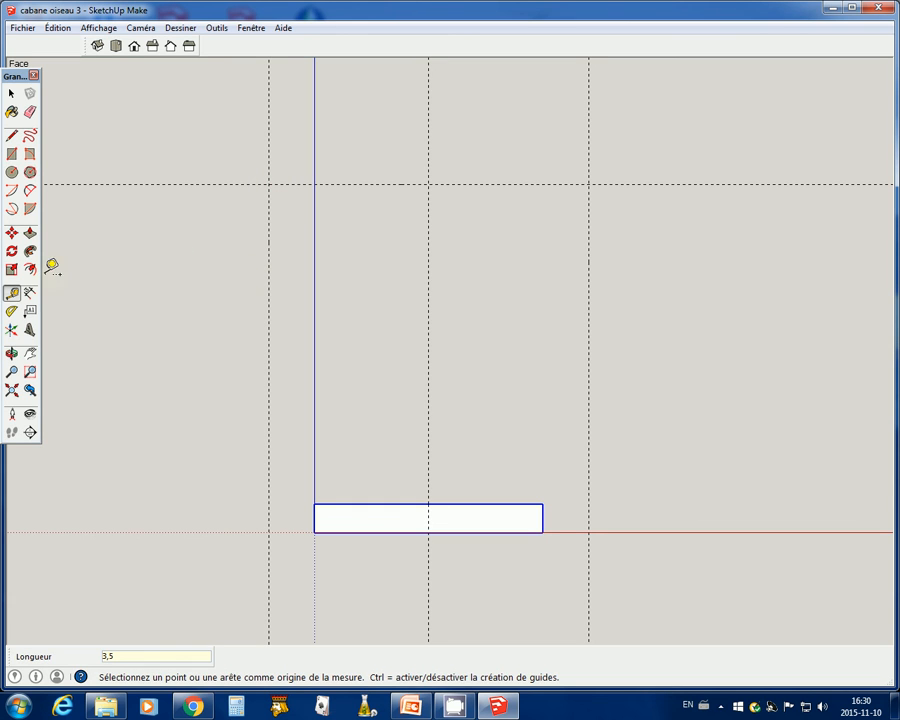
- Place two Protractor guides at 45 degrees, rising inward from where the outer vertical guides cross the horizontal guide to meet on the central guide
{"action": "left_click", "coordinate": [12, 312]}
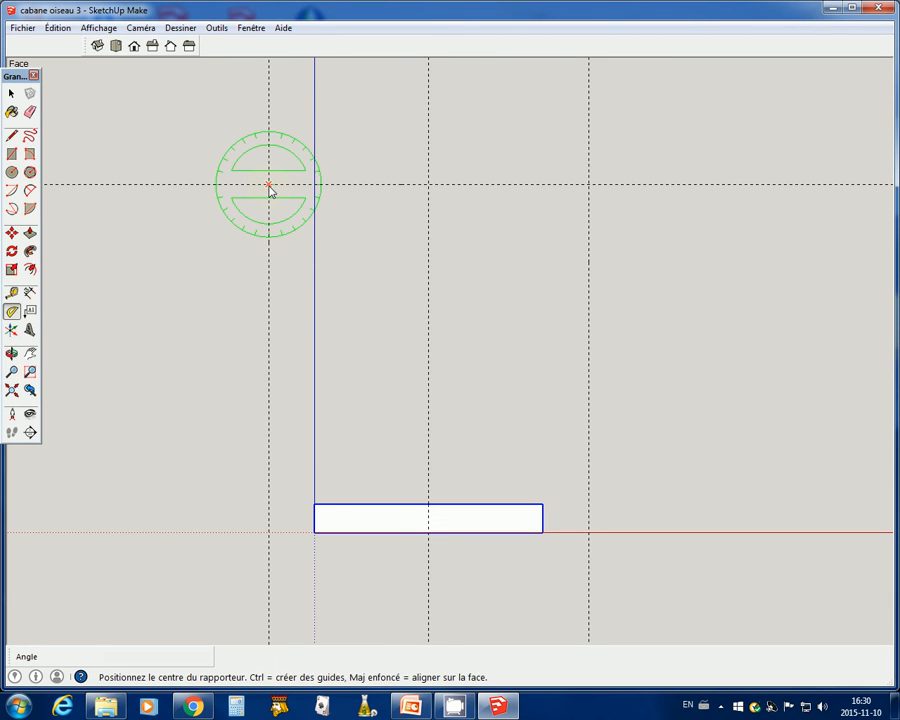
{"action": "left_click", "coordinate": [269, 185]}
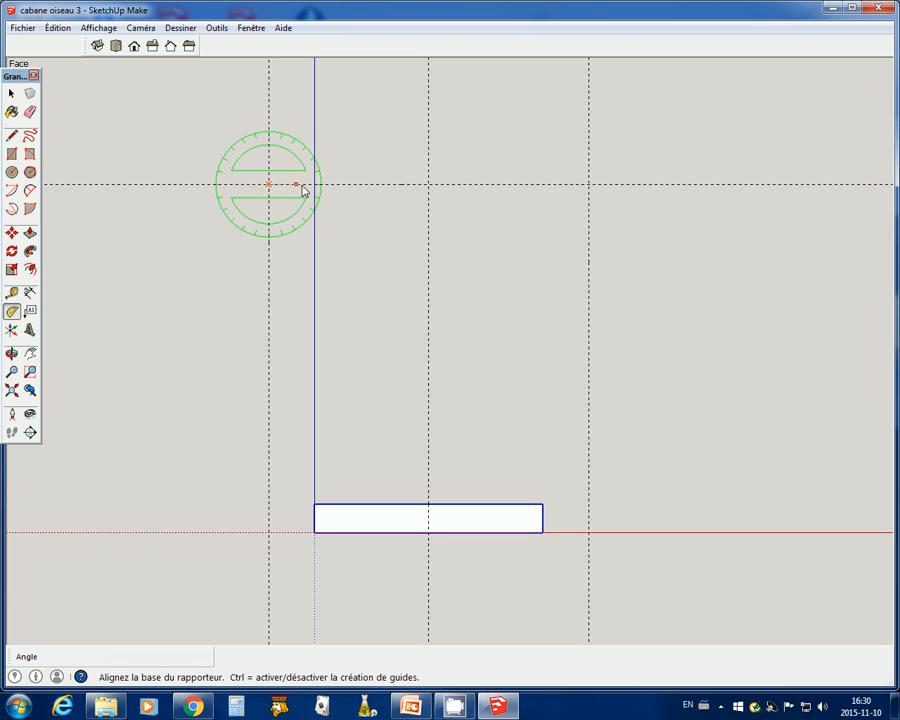
{"action": "left_click", "coordinate": [353, 186]}
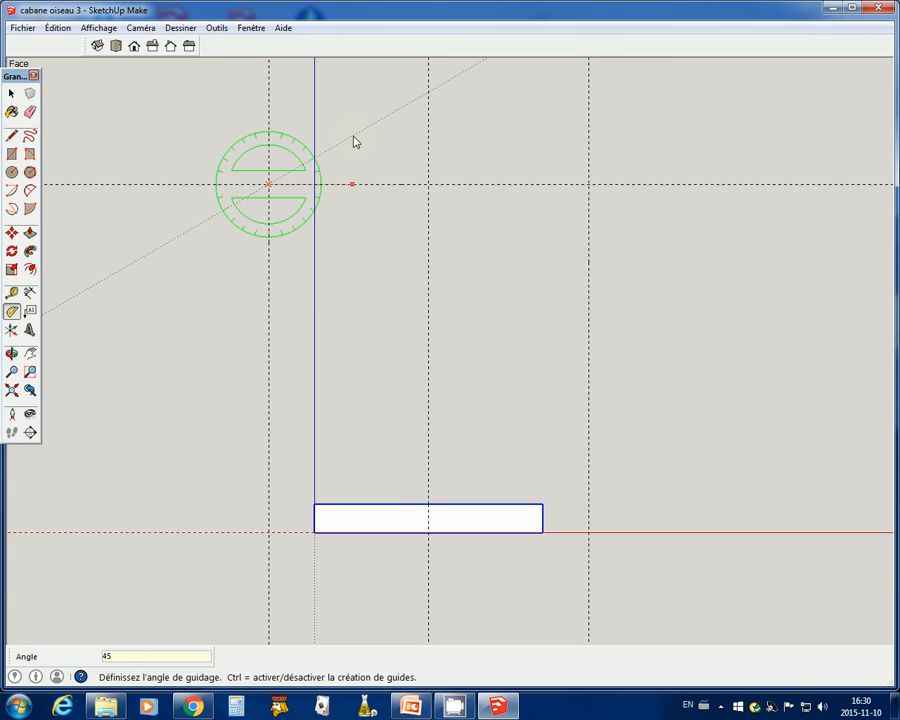
{"action": "key", "text": "Return"}
{"action": "scroll", "coordinate": [282, 436], "scroll_direction": "down", "scroll_amount": 2}
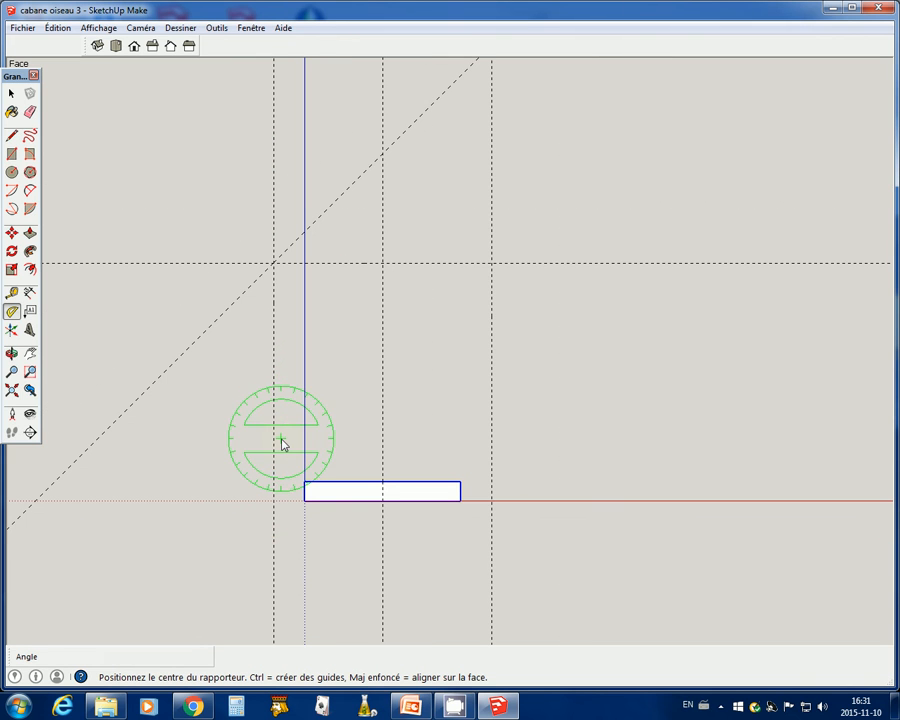
{"action": "left_click", "coordinate": [492, 264]}
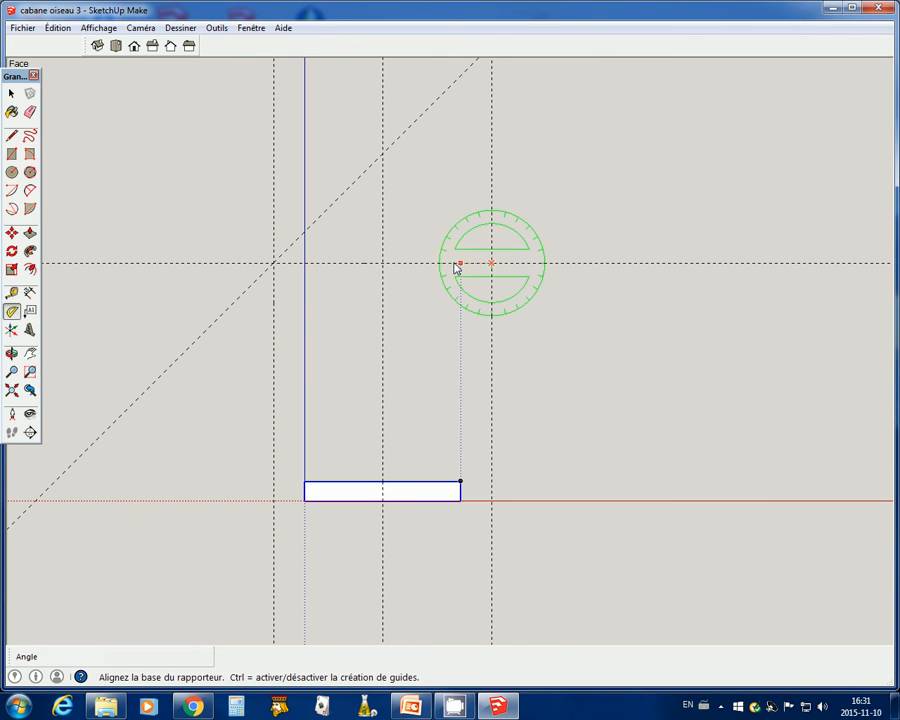
{"action": "left_click", "coordinate": [460, 263]}
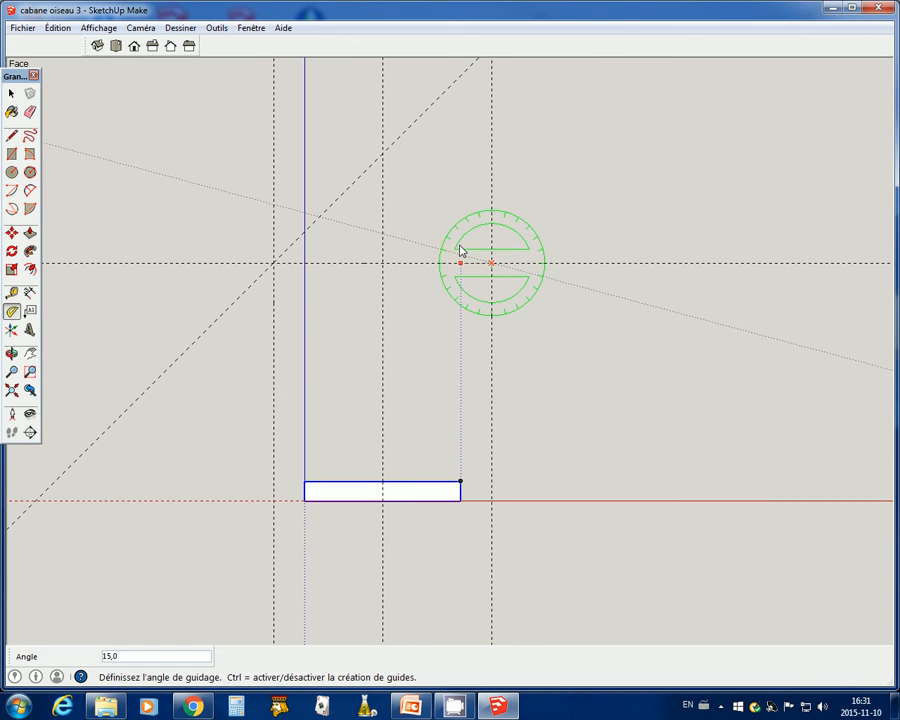
{"action": "left_click", "coordinate": [381, 153]}
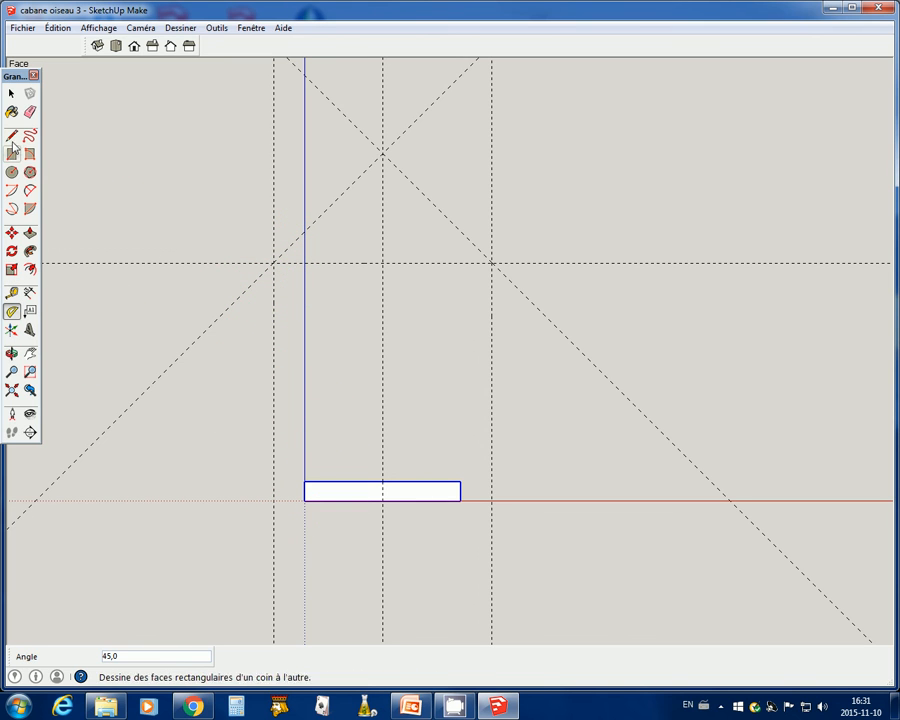
- Add slanted Tape Measure guides from the two outer guide intersections on the horizontal guide to the slab's top-left and top-right corners
{"action": "left_click", "coordinate": [11, 93]}
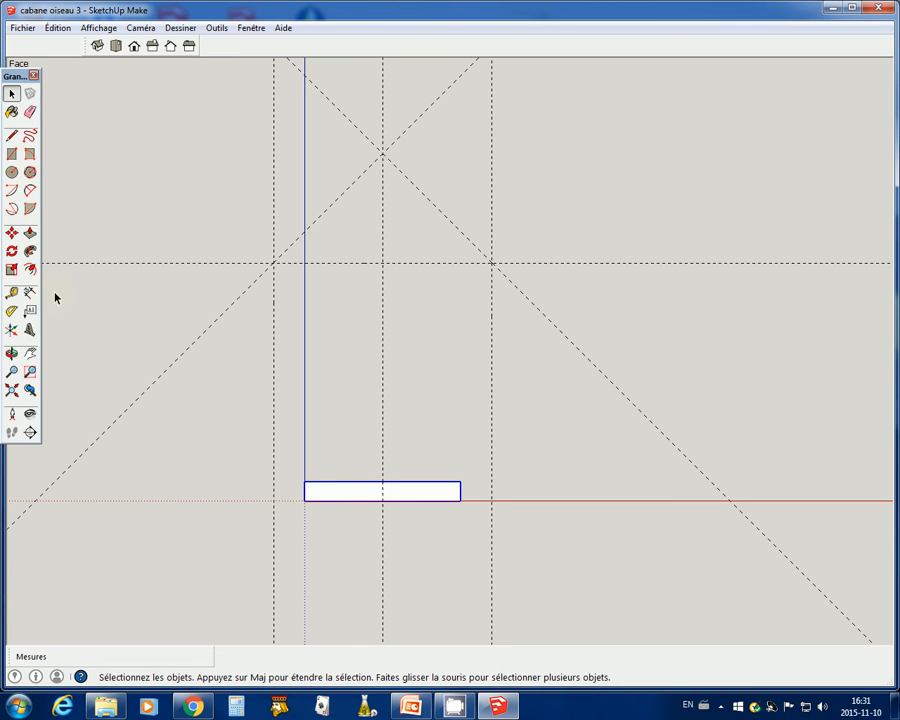
{"action": "left_click", "coordinate": [12, 293]}
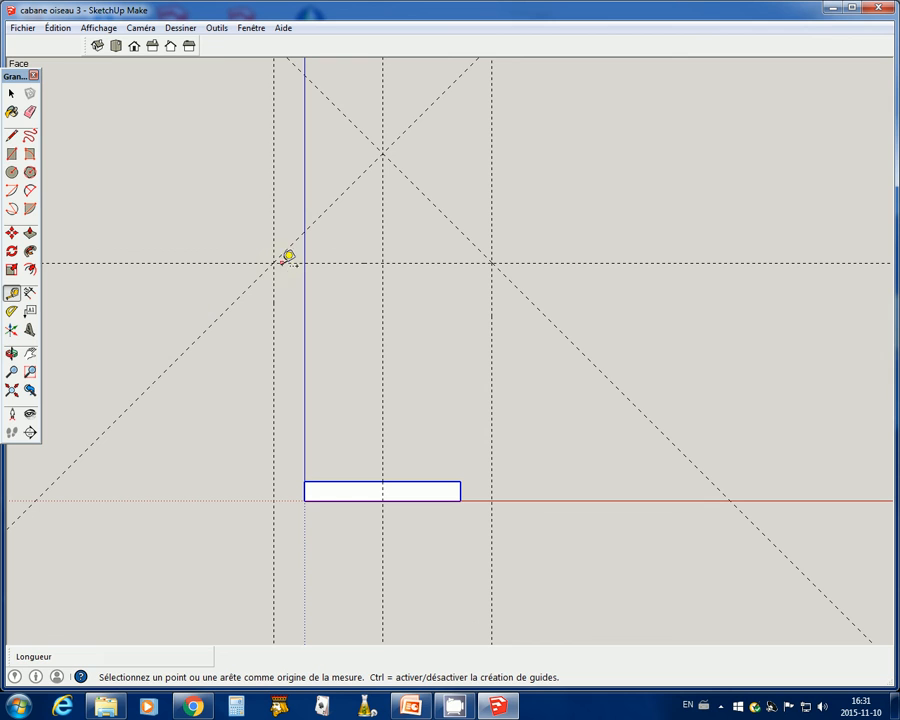
{"action": "left_click", "coordinate": [275, 263]}
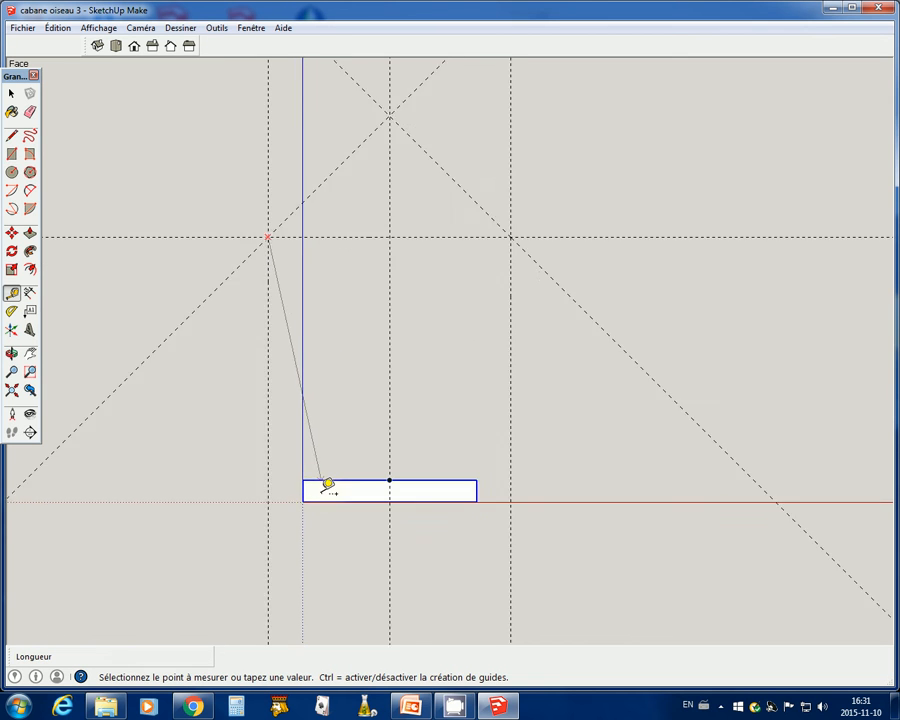
{"action": "scroll", "coordinate": [322, 484], "scroll_direction": "up", "scroll_amount": 3}
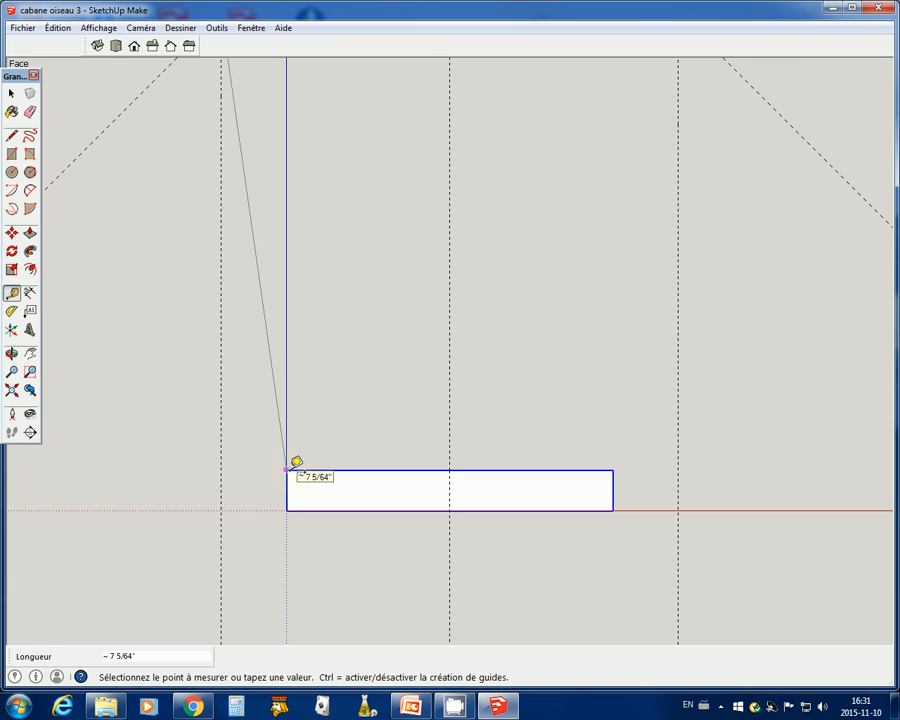
{"action": "left_click", "coordinate": [289, 467]}
{"action": "scroll", "coordinate": [300, 550], "scroll_direction": "up", "scroll_amount": 5}
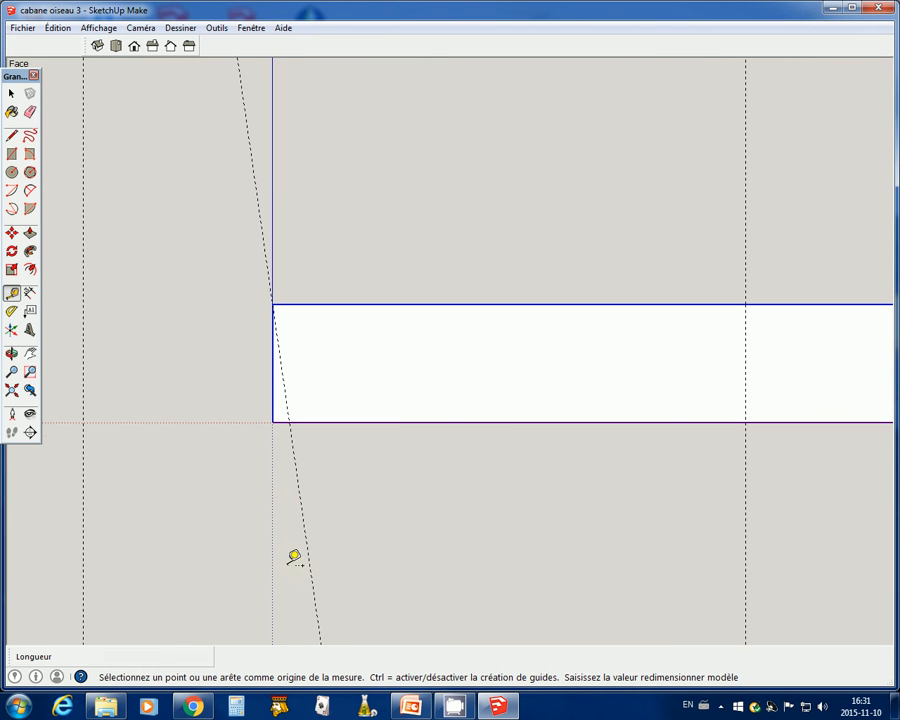
{"action": "scroll", "coordinate": [280, 554], "scroll_direction": "down", "scroll_amount": 7}
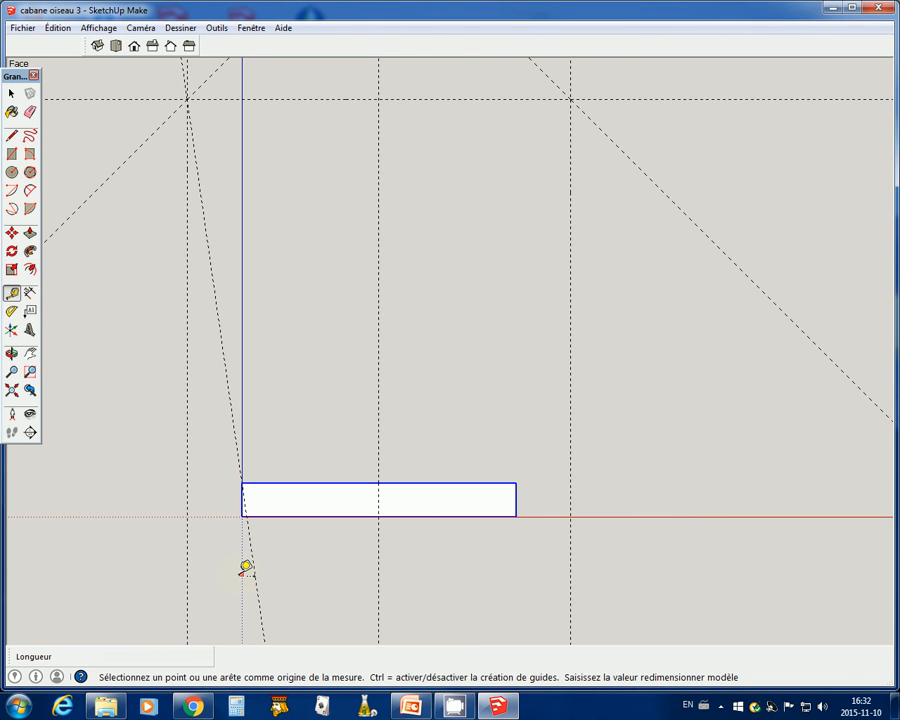
{"action": "left_click", "coordinate": [570, 99]}
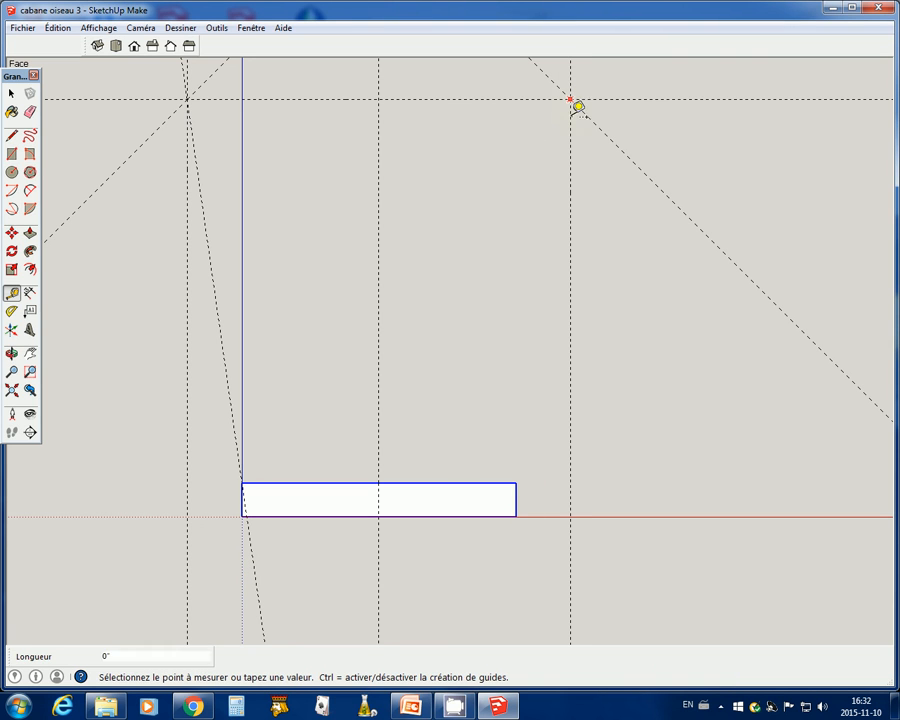
{"action": "left_click", "coordinate": [516, 482]}
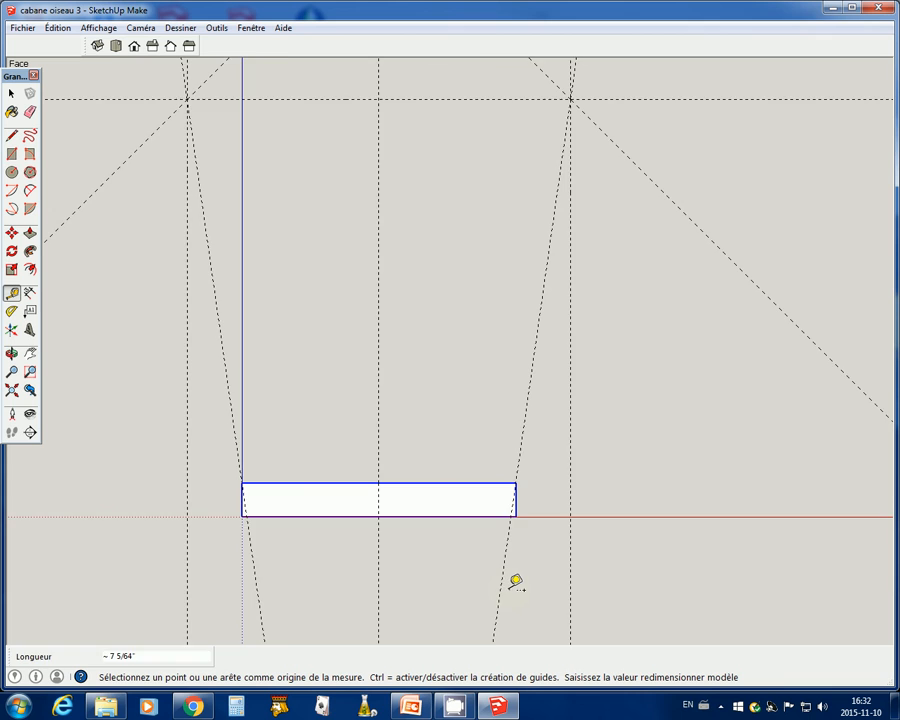
- Draw the front panel's left roof slope from the apex and its left side along the slanted guide to the slab's bottom edge
{"action": "scroll", "coordinate": [504, 580], "scroll_direction": "down", "scroll_amount": 1}
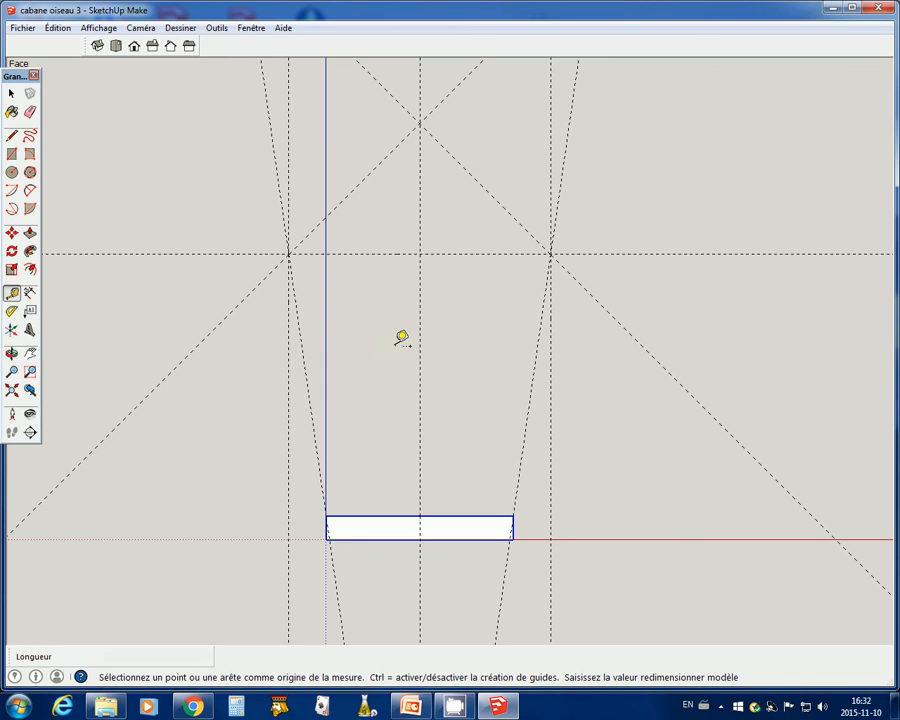
{"action": "left_click", "coordinate": [12, 136]}
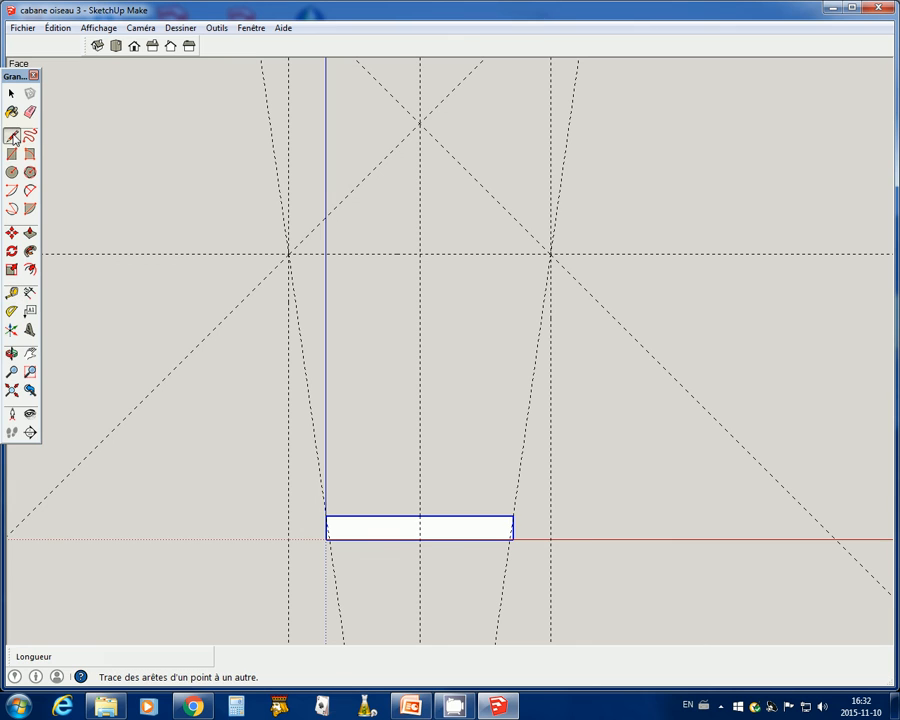
{"action": "left_click", "coordinate": [420, 122]}
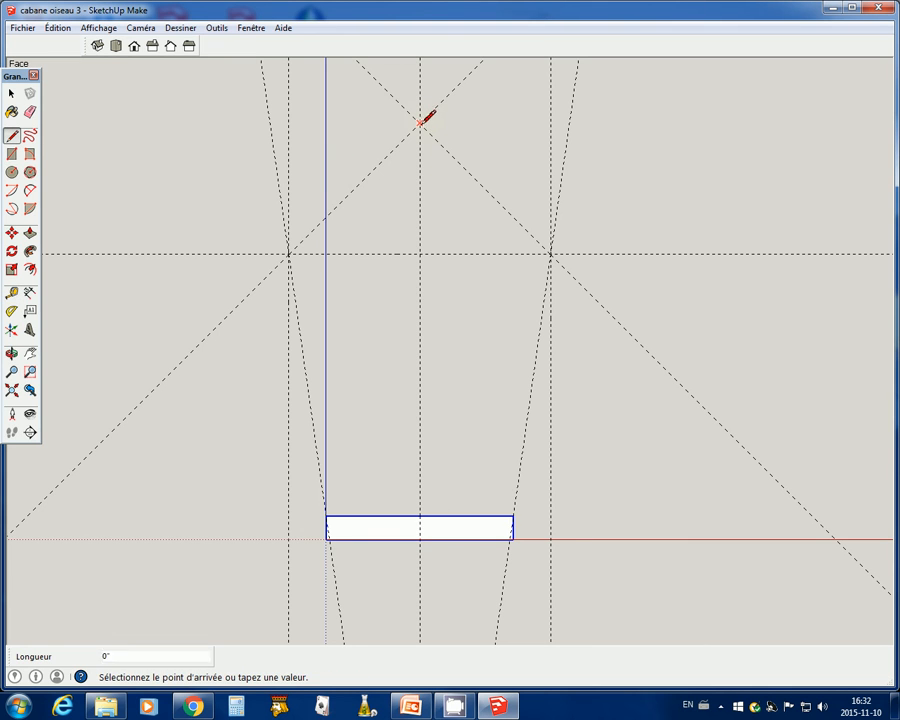
{"action": "left_click", "coordinate": [289, 253]}
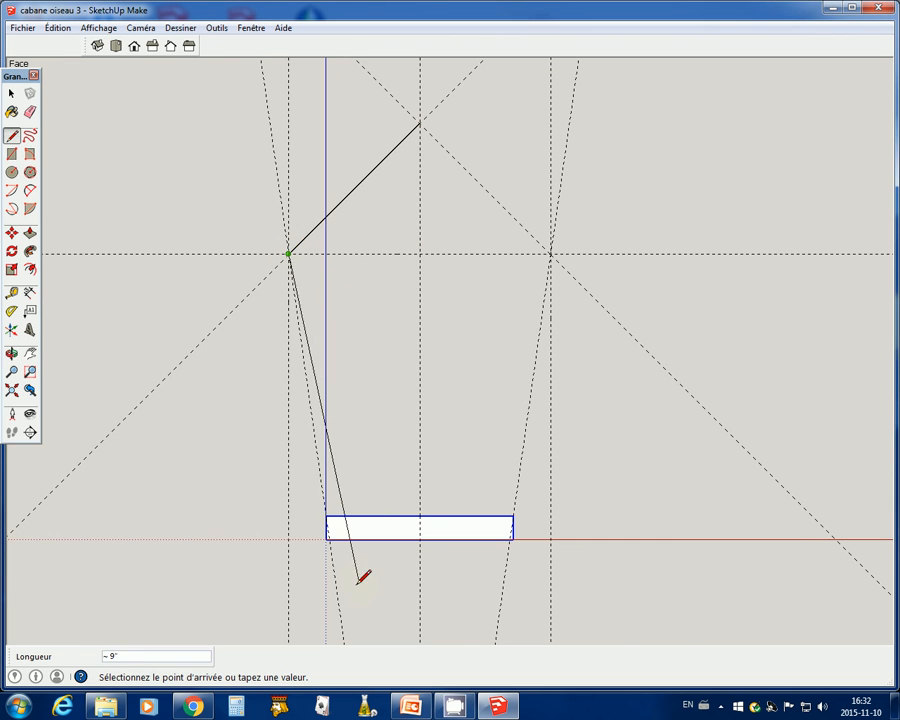
{"action": "scroll", "coordinate": [357, 565], "scroll_direction": "up", "scroll_amount": 2}
{"action": "scroll", "coordinate": [347, 555], "scroll_direction": "up", "scroll_amount": 5}
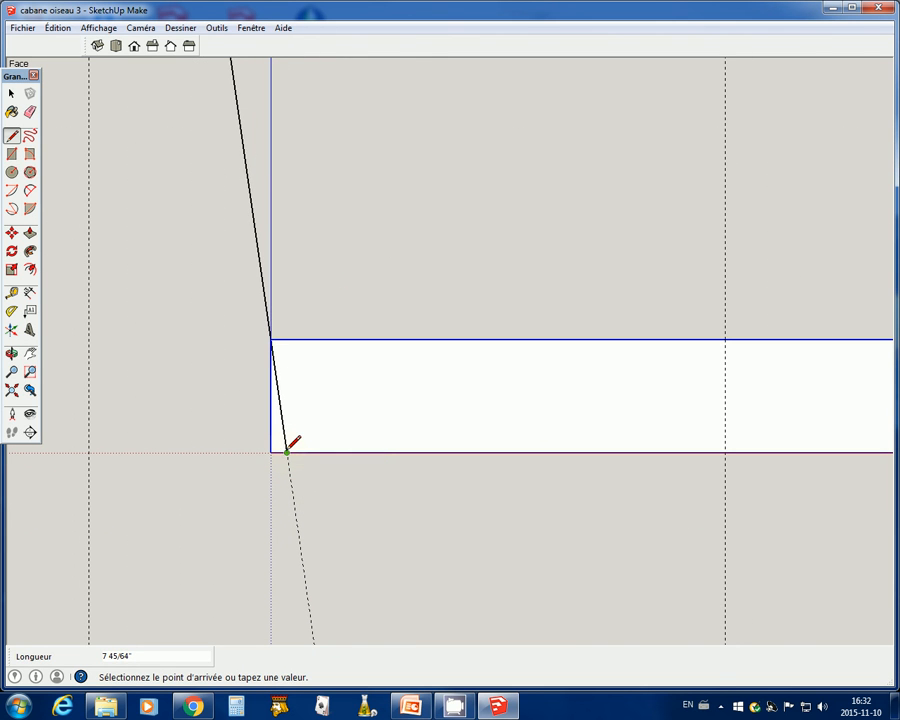
{"action": "left_click", "coordinate": [287, 452]}
{"action": "scroll", "coordinate": [252, 486], "scroll_direction": "down", "scroll_amount": 4}
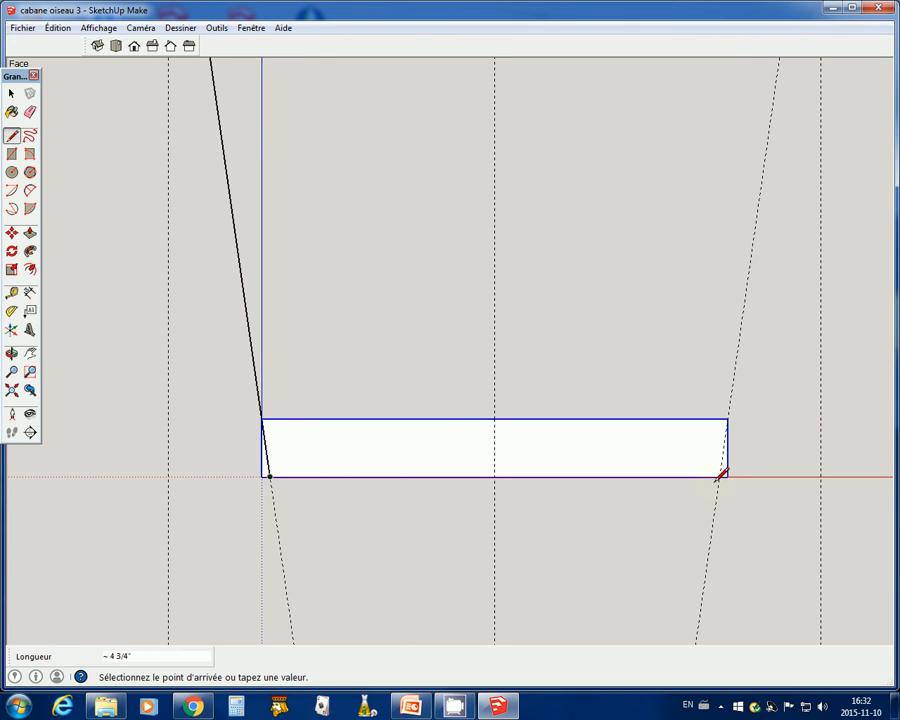
{"action": "left_click", "coordinate": [720, 476]}
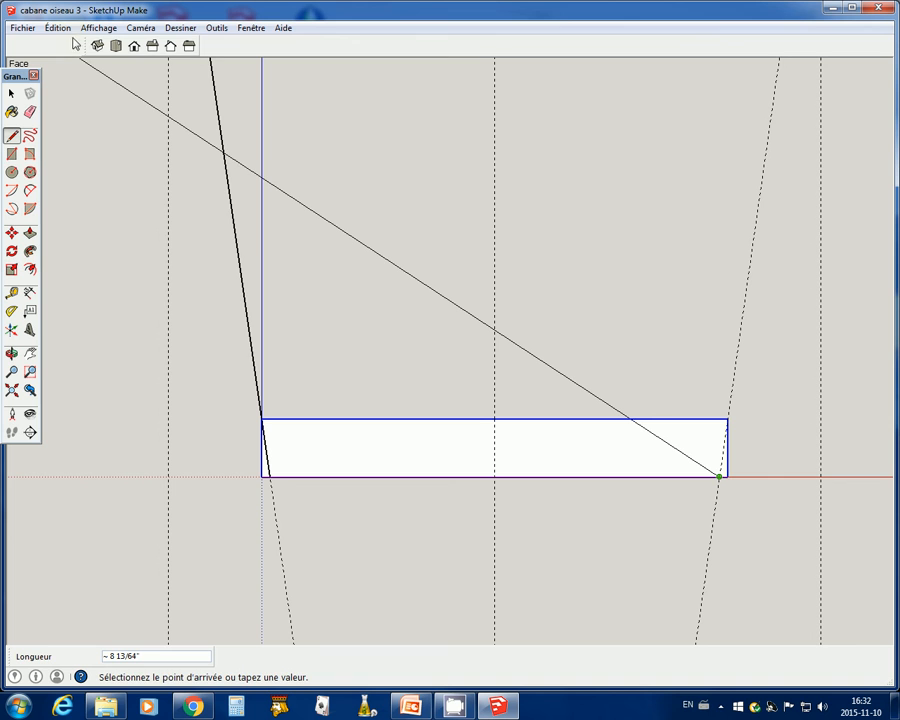
{"action": "left_click", "coordinate": [52, 28]}
{"action": "left_click", "coordinate": [75, 46]}
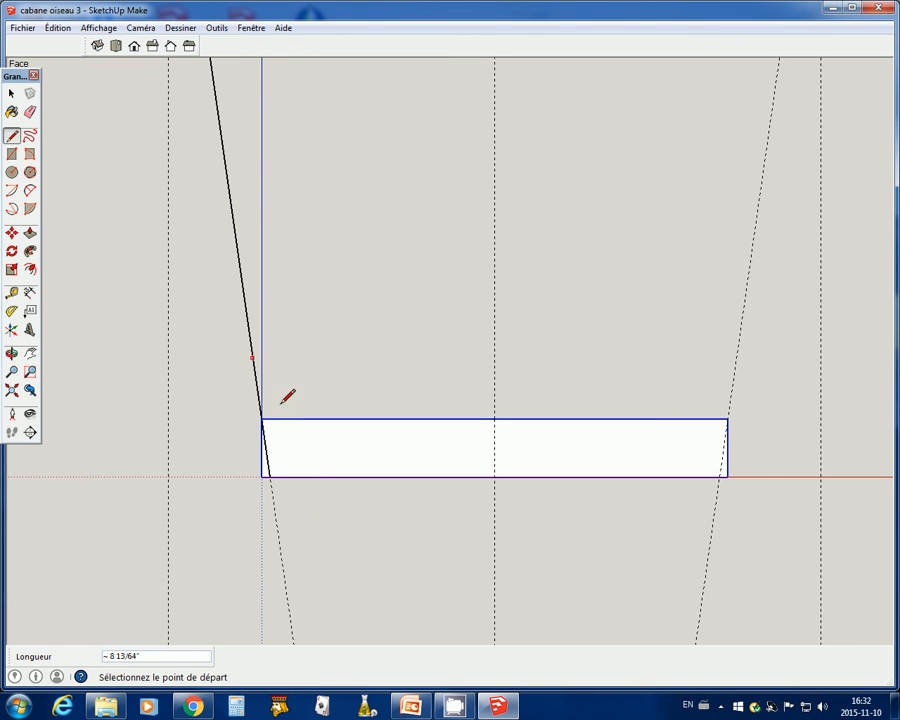
- Draw the front panel's bottom edge between the slanted guides, its right side and its right roof slope, closing the outline at the apex
{"action": "left_click", "coordinate": [269, 477]}
{"action": "scroll", "coordinate": [628, 592], "scroll_direction": "up", "scroll_amount": 3}
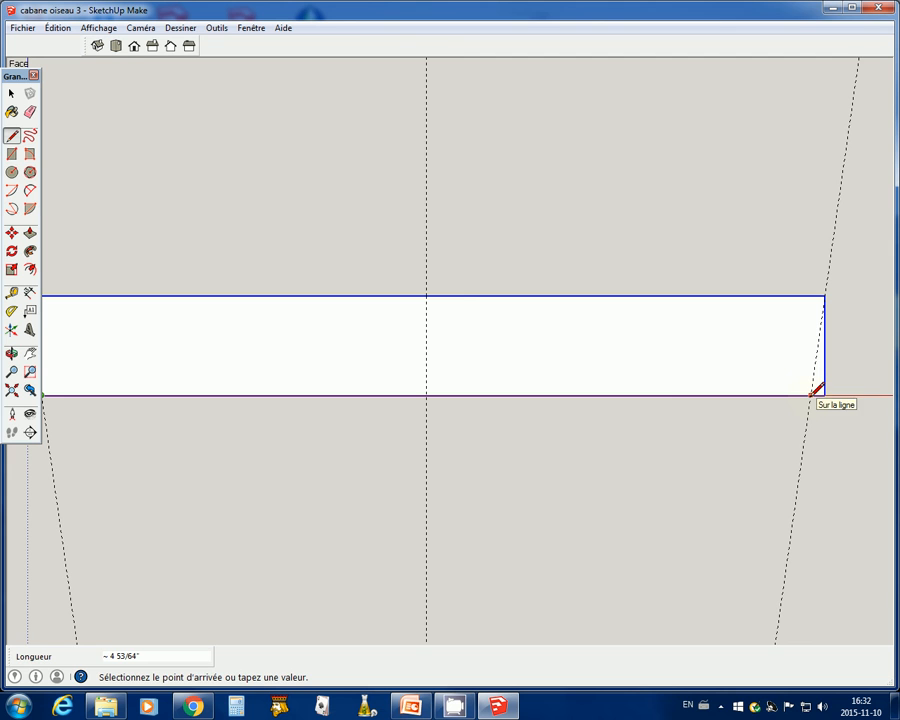
{"action": "left_click", "coordinate": [822, 394]}
{"action": "scroll", "coordinate": [754, 512], "scroll_direction": "down", "scroll_amount": 2}
{"action": "scroll", "coordinate": [190, 536], "scroll_direction": "down", "scroll_amount": 3}
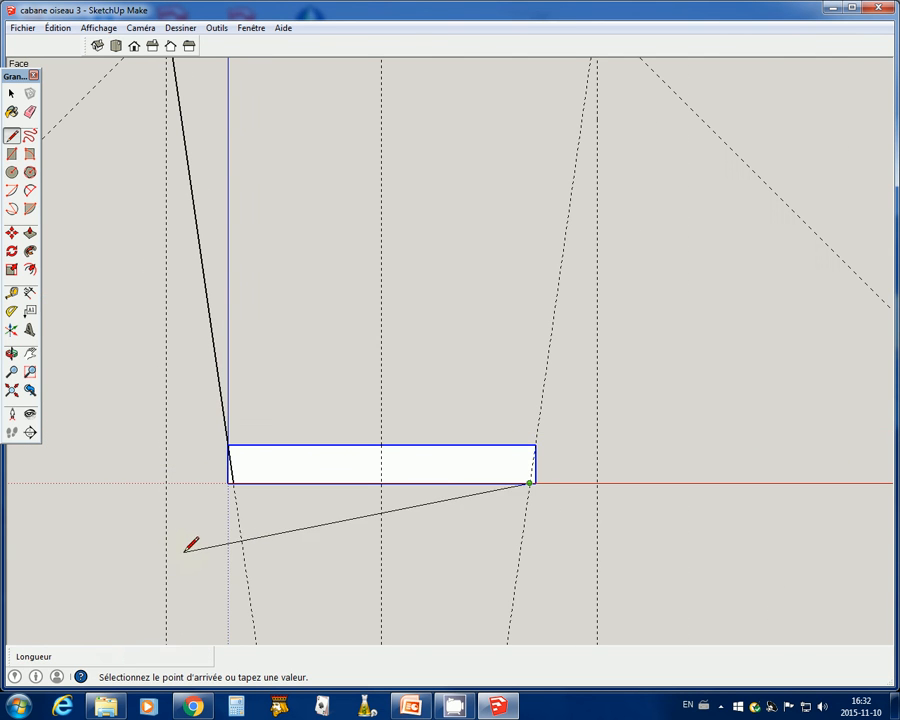
{"action": "scroll", "coordinate": [545, 350], "scroll_direction": "down", "scroll_amount": 3}
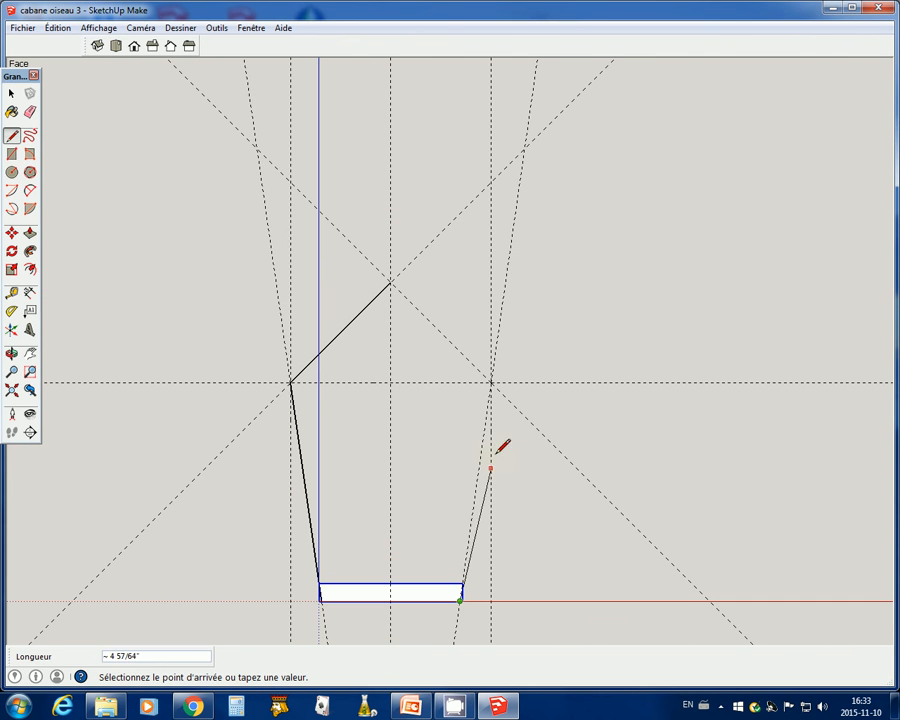
{"action": "left_click", "coordinate": [490, 382]}
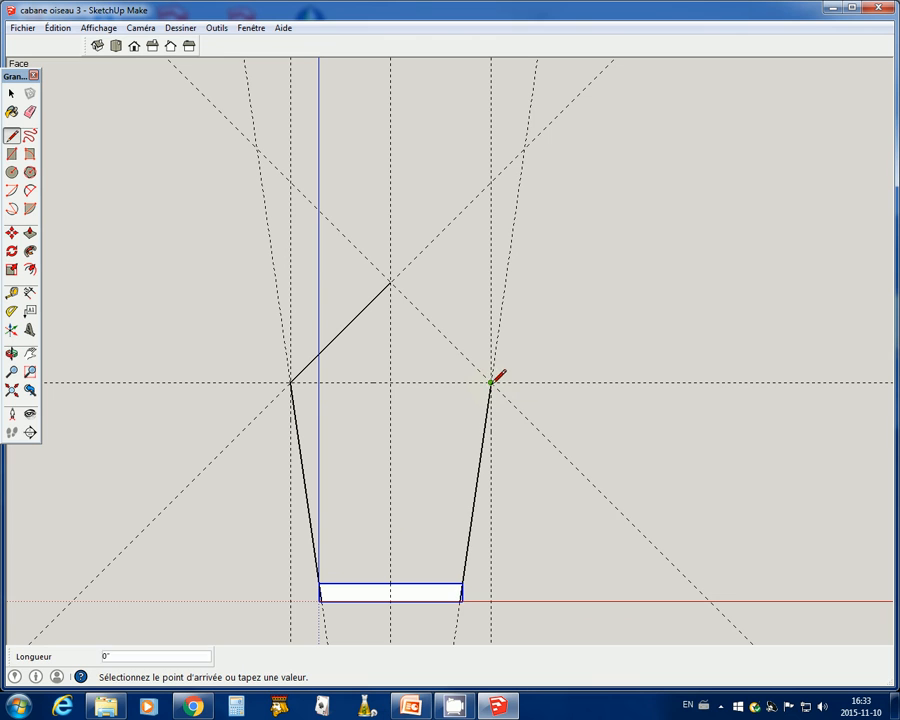
{"action": "left_click", "coordinate": [390, 283]}
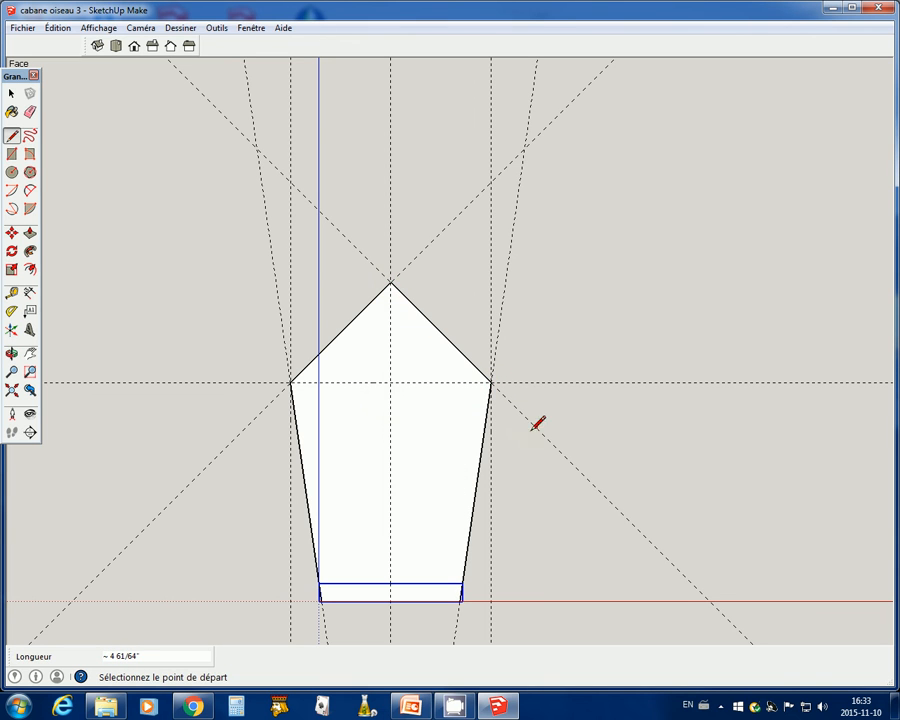
{"action": "left_click", "coordinate": [11, 353]}
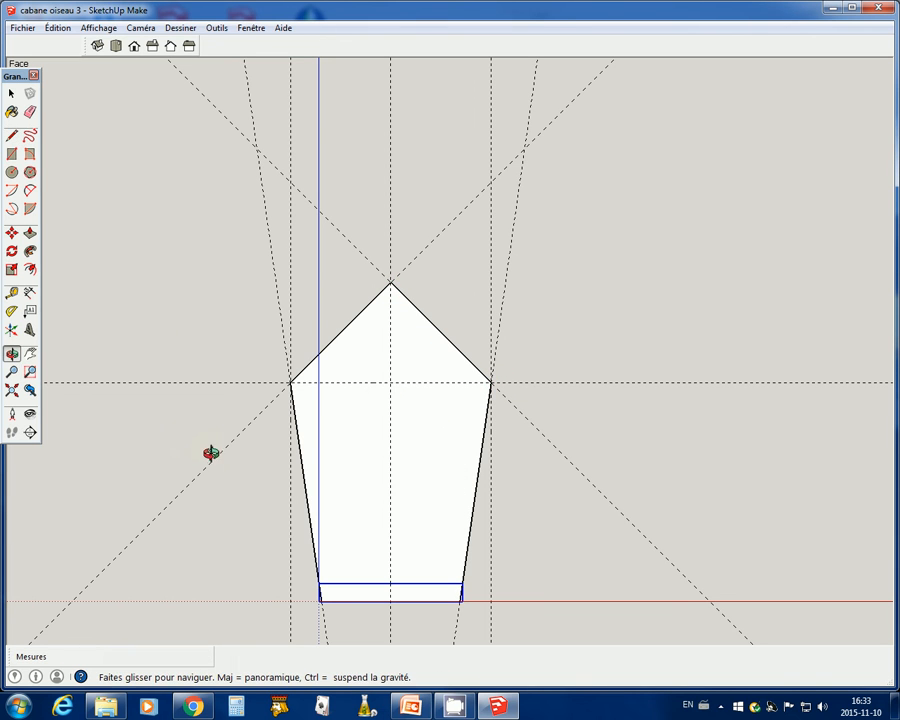
{"action": "left_click_drag", "start_coordinate": [209, 451], "coordinate": [227, 542]}
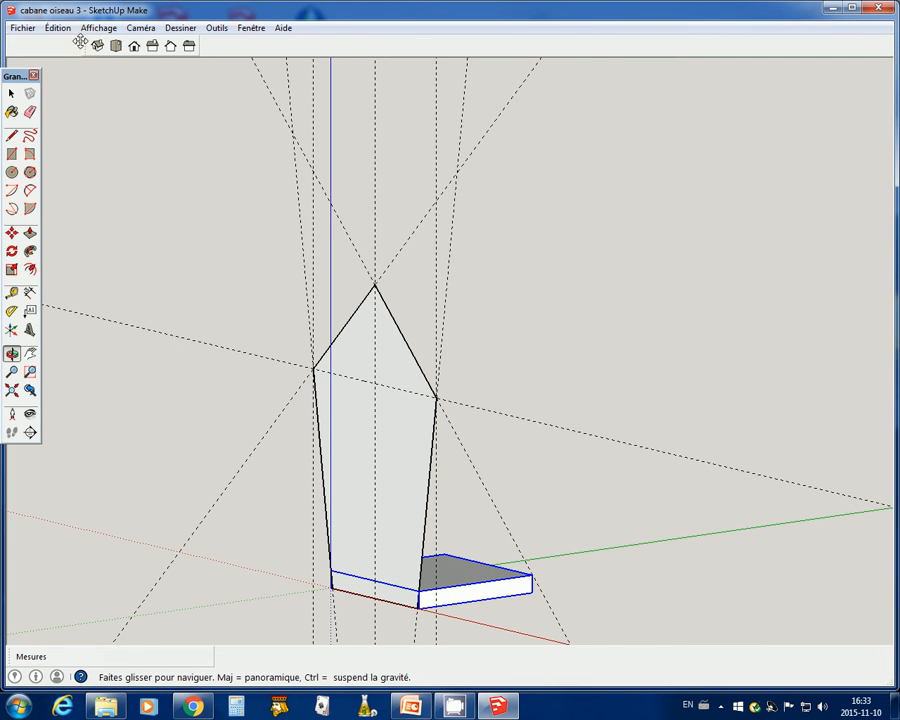
- Delete all guides and extrude the pentagonal front panel 5/8 inch outward, away from the base slab, with Push/Pull
{"action": "left_click", "coordinate": [58, 28]}
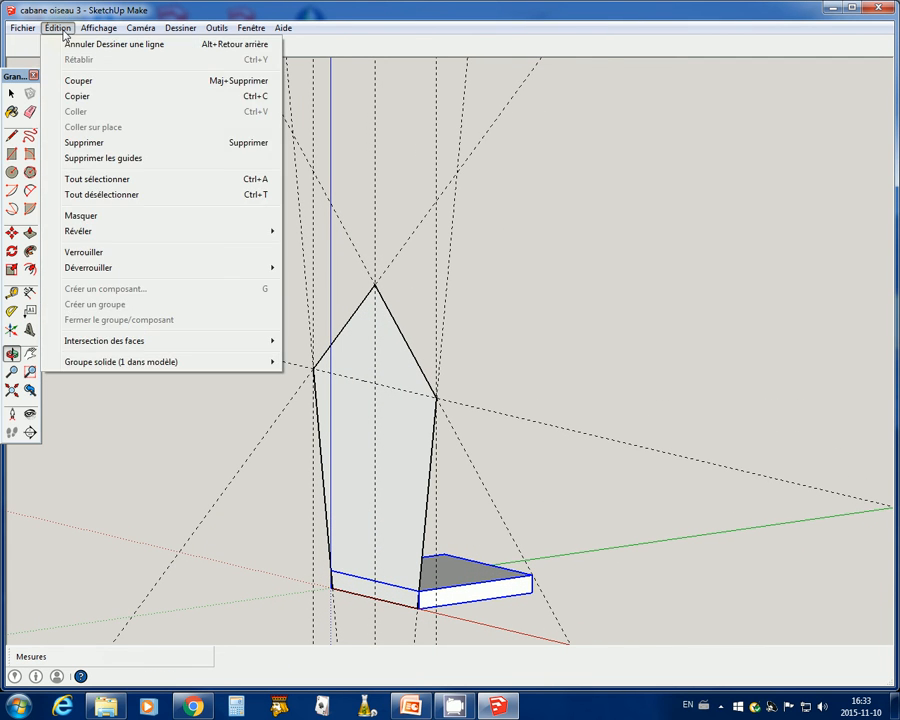
{"action": "left_click", "coordinate": [112, 161]}
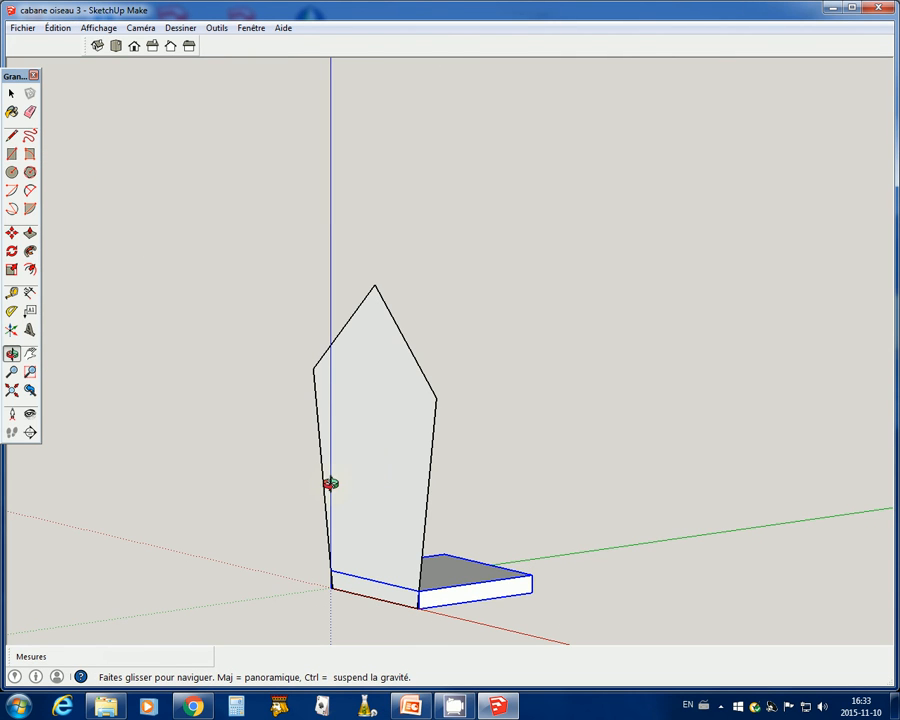
{"action": "left_click", "coordinate": [30, 234]}
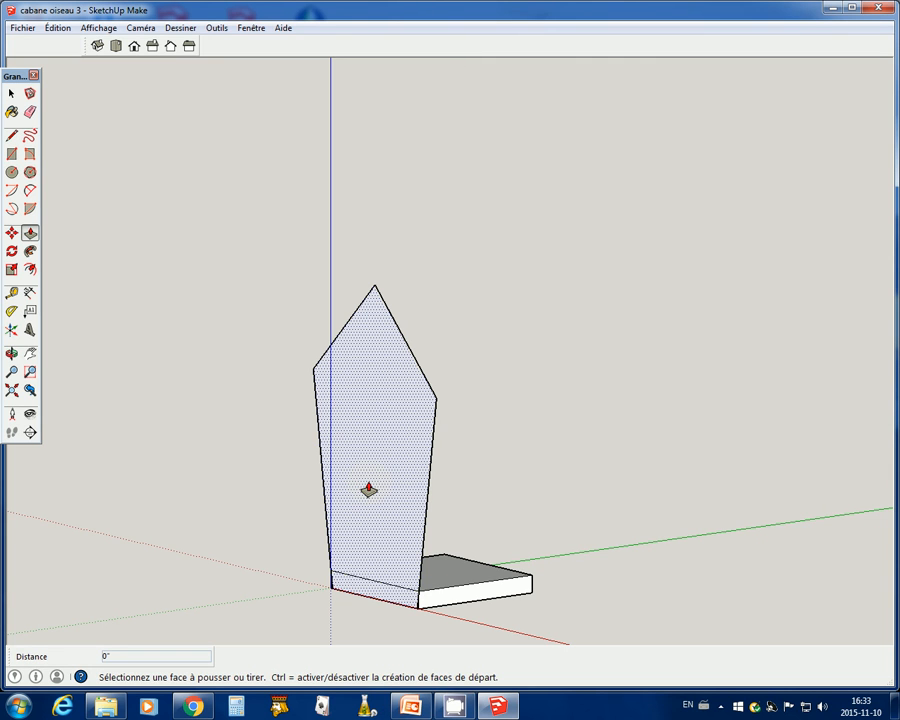
{"action": "left_click_drag", "start_coordinate": [368, 489], "coordinate": [355, 494]}
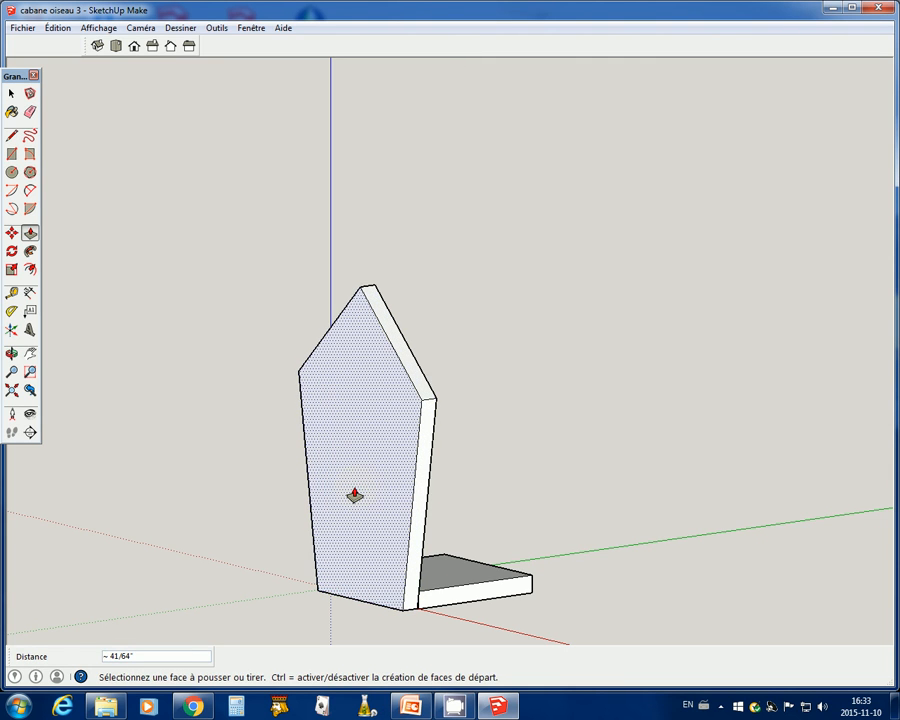
{"action": "type", "text": "5/8"}
{"action": "key", "text": "Return"}
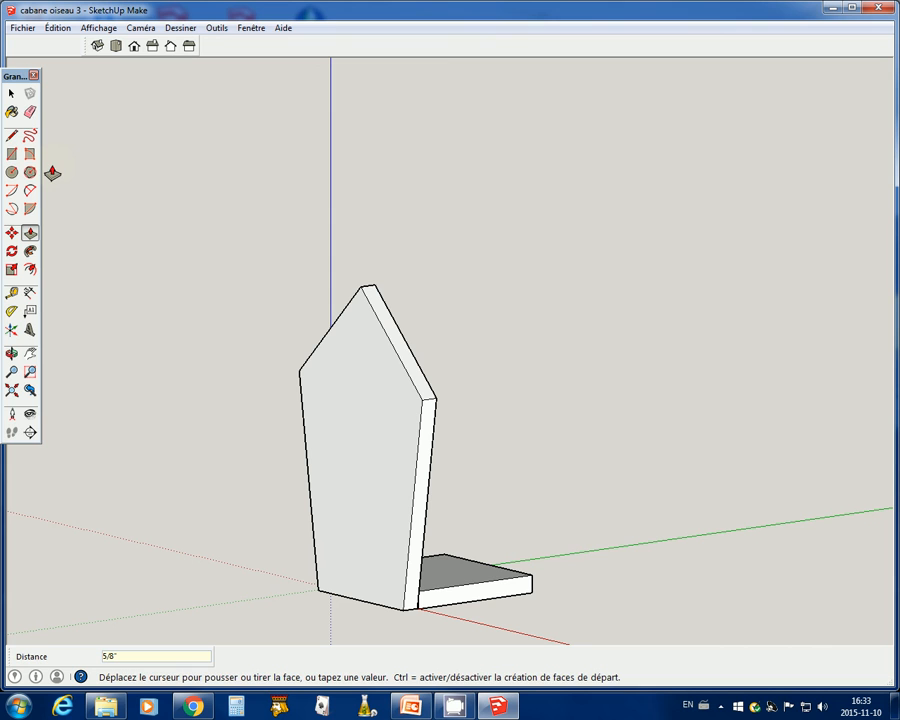
- Select all the geometry connected to the front panel's face, make it a group and deselect it
{"action": "left_click", "coordinate": [12, 93]}
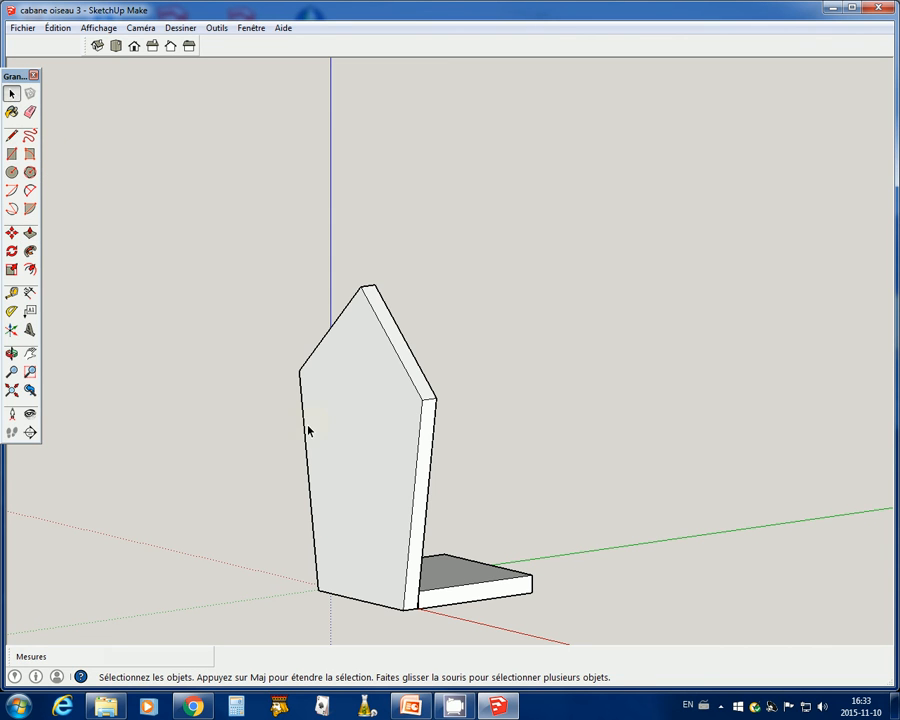
{"action": "left_click", "coordinate": [353, 442]}
{"action": "right_click", "coordinate": [353, 441]}
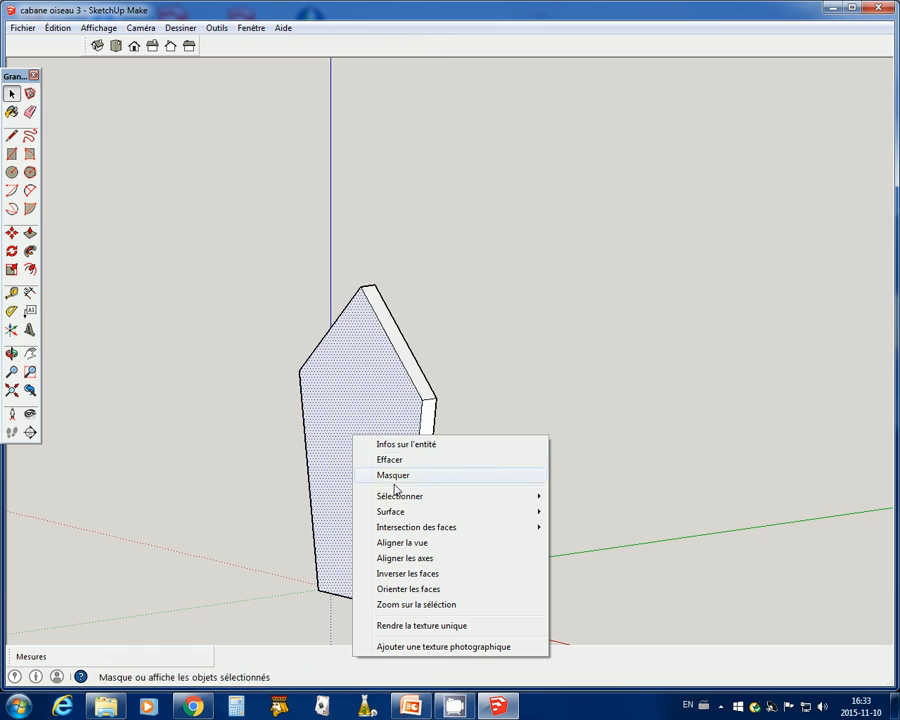
{"action": "mouse_move", "coordinate": [398, 498]}
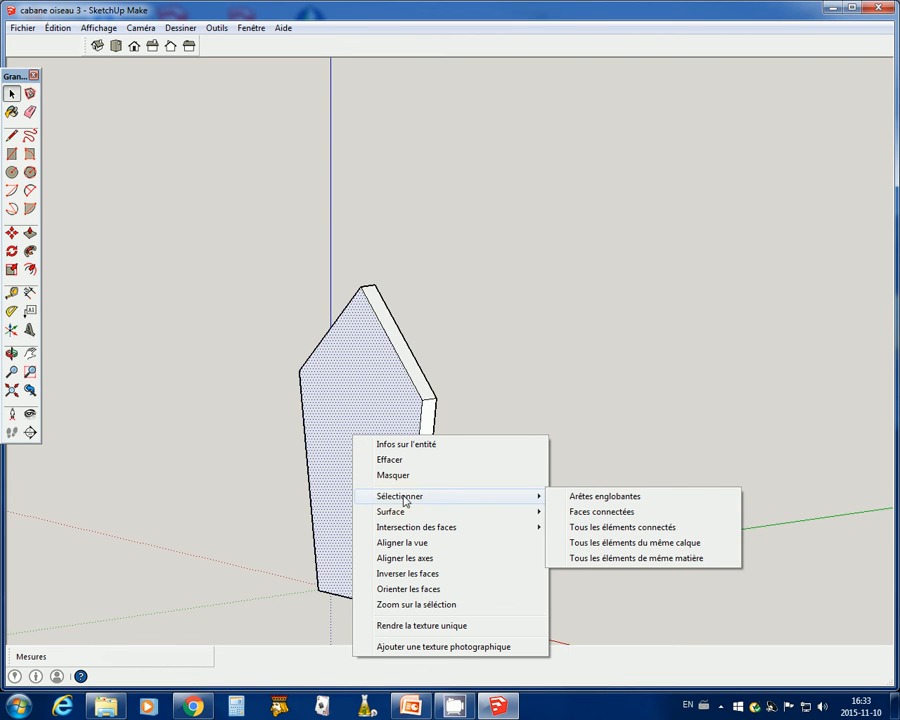
{"action": "left_click", "coordinate": [560, 528]}
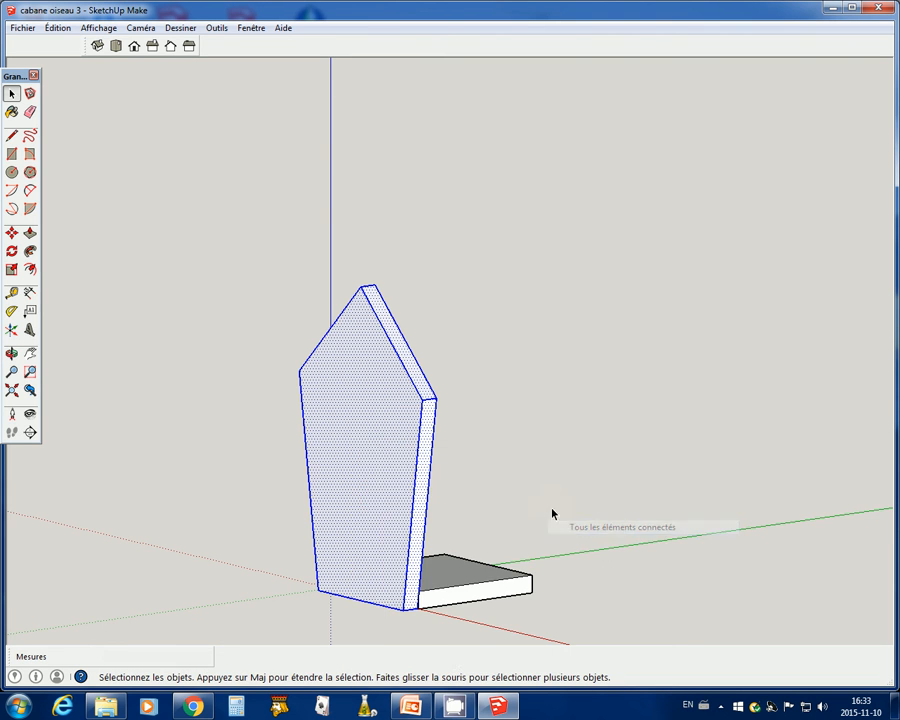
{"action": "right_click", "coordinate": [363, 445]}
{"action": "left_click", "coordinate": [418, 566]}
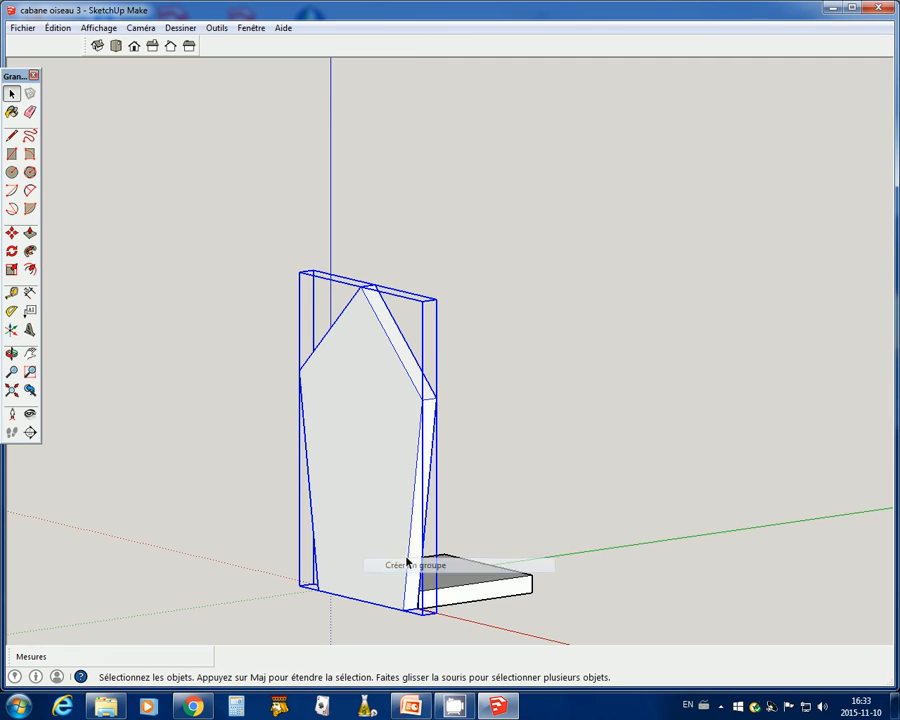
{"action": "left_click", "coordinate": [192, 488]}
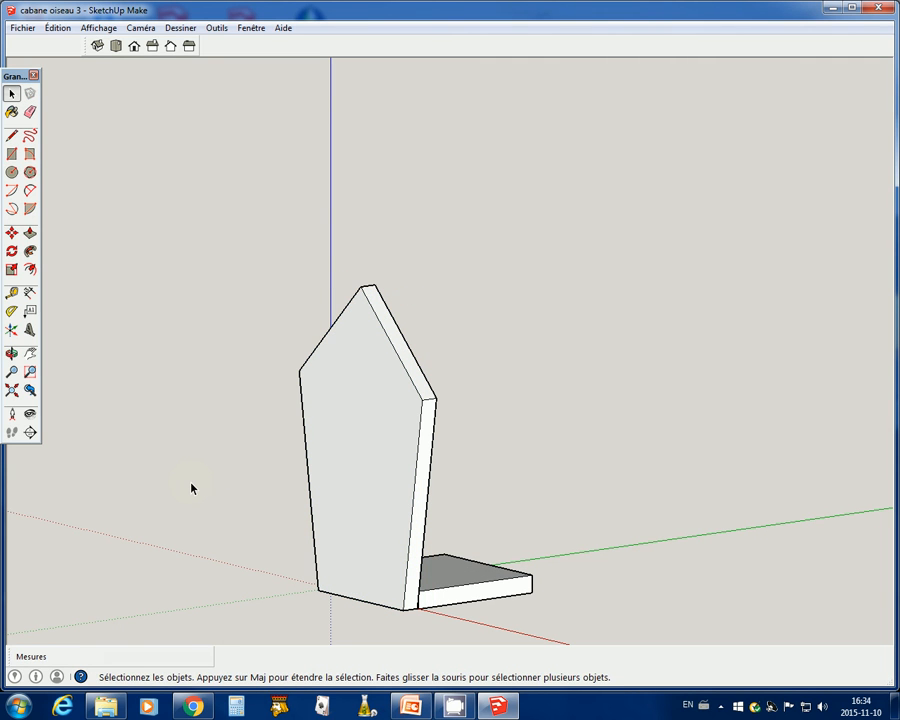